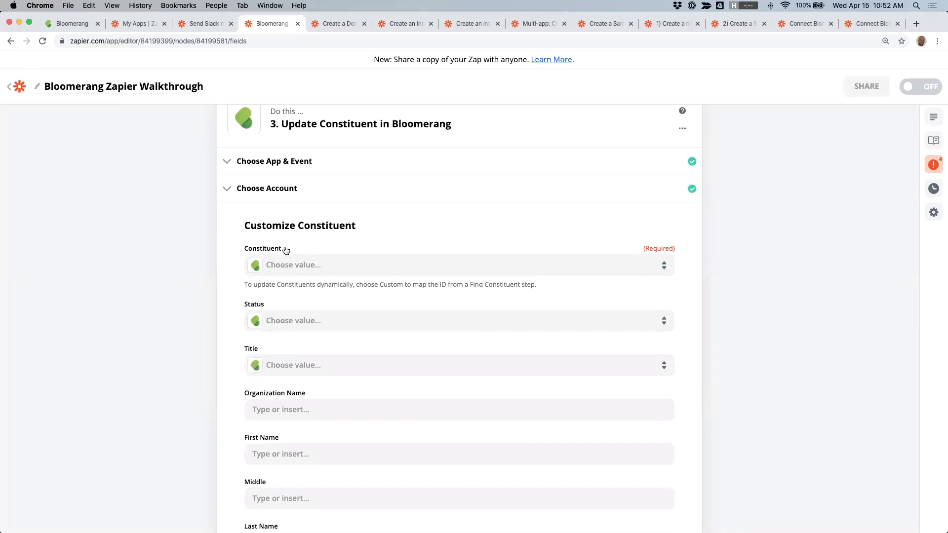
# Examine the constituent choices and the fields that can be changed in the Update Constituent step
pyautogui.click(335, 265)
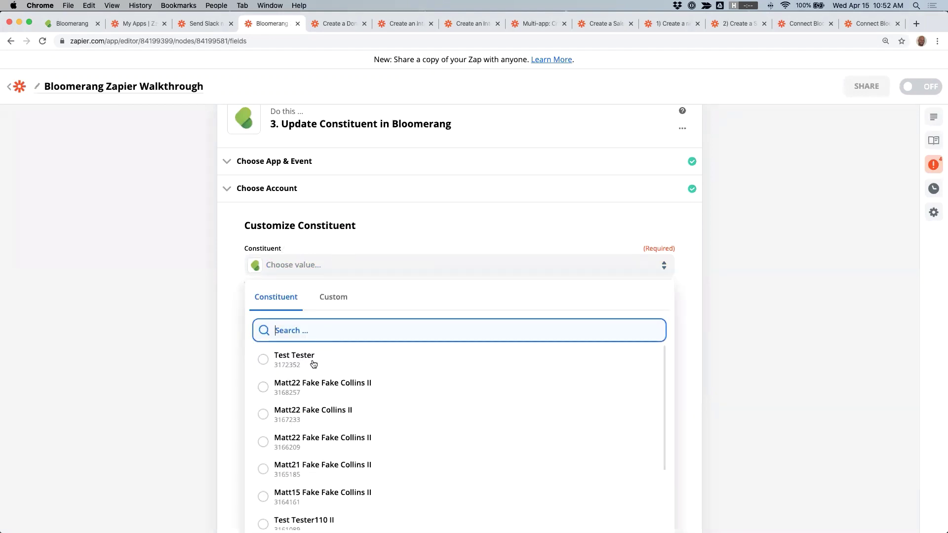
pyautogui.click(356, 227)
pyautogui.scroll(-3, 242, 236)
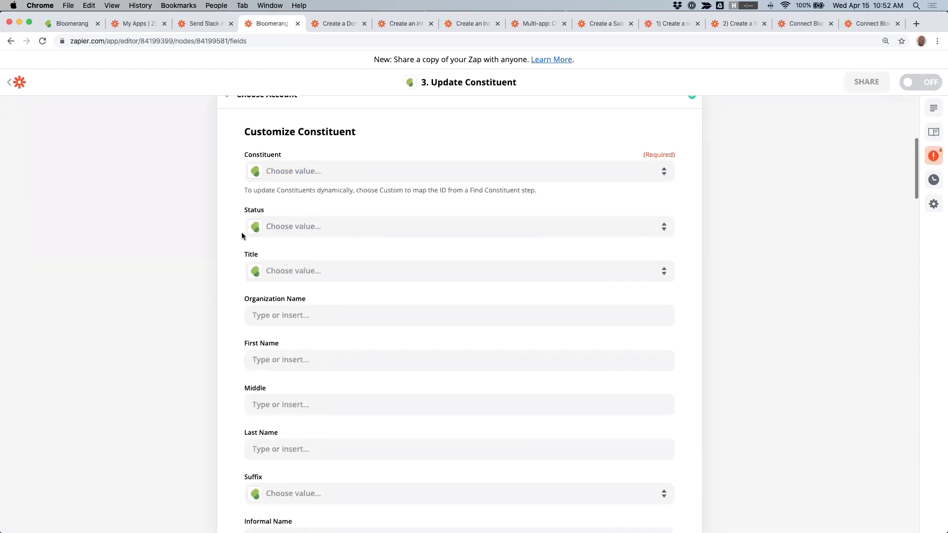
pyautogui.scroll(-3, 242, 236)
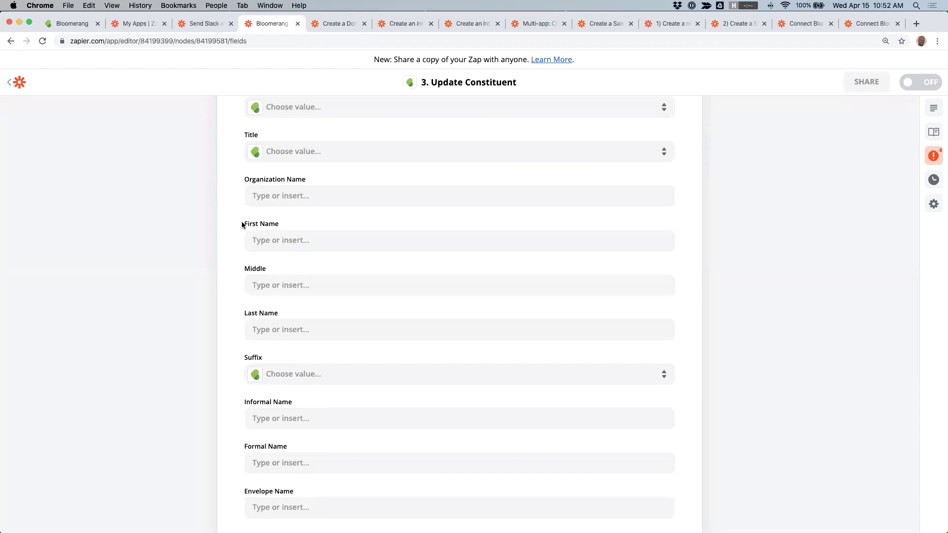
pyautogui.tripleClick(265, 224)
# Switch to Bloomerang and open the profile of the test constituent from the new donation page
pyautogui.click(71, 23)
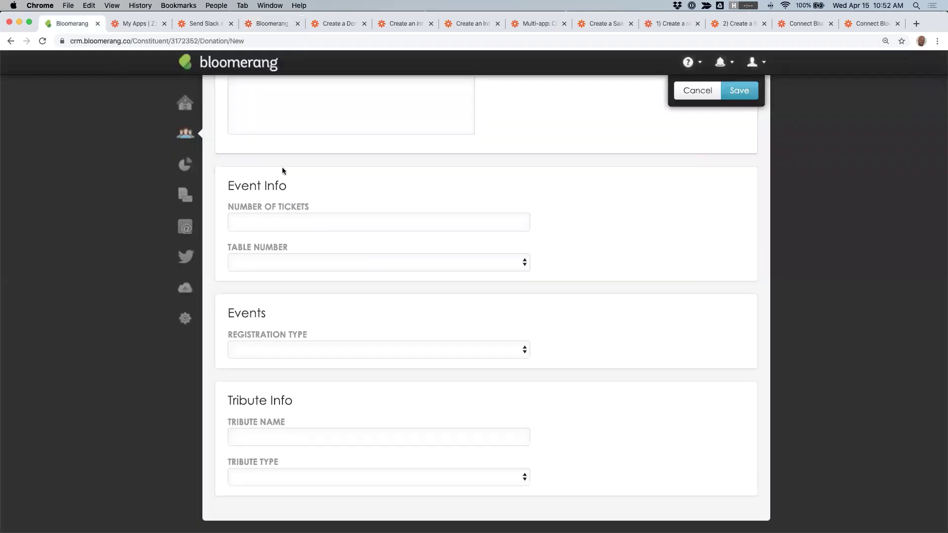
pyautogui.scroll(4, 335, 214)
pyautogui.scroll(5, 335, 211)
pyautogui.click(299, 166)
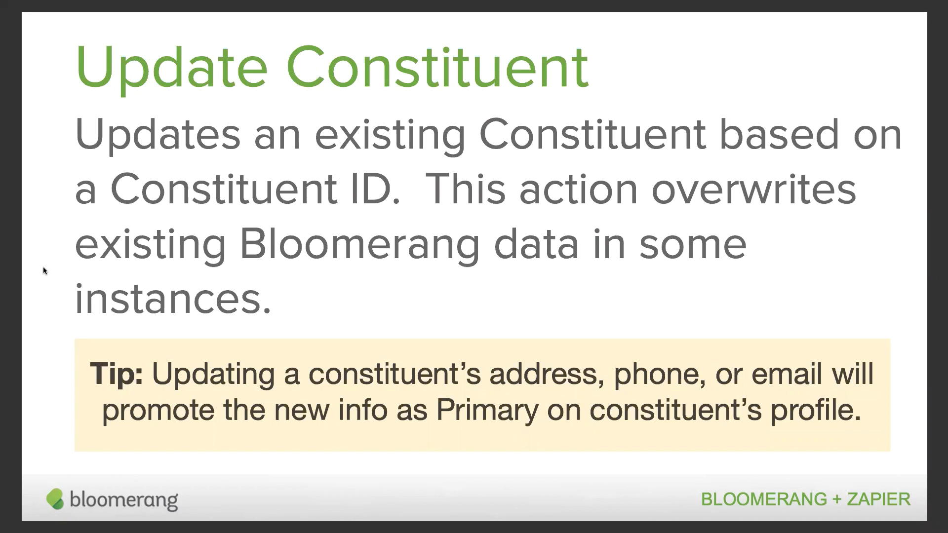
pyautogui.press('Right')
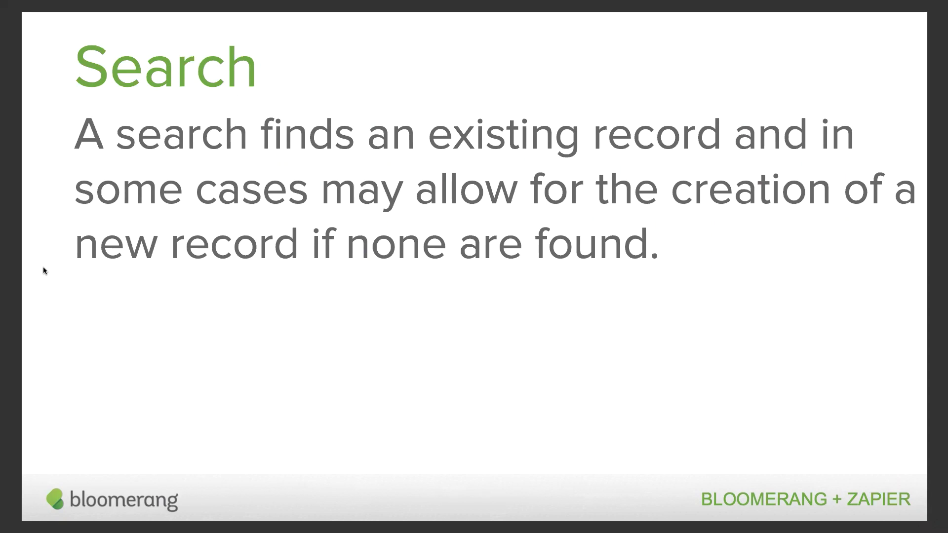
pyautogui.press('Right')
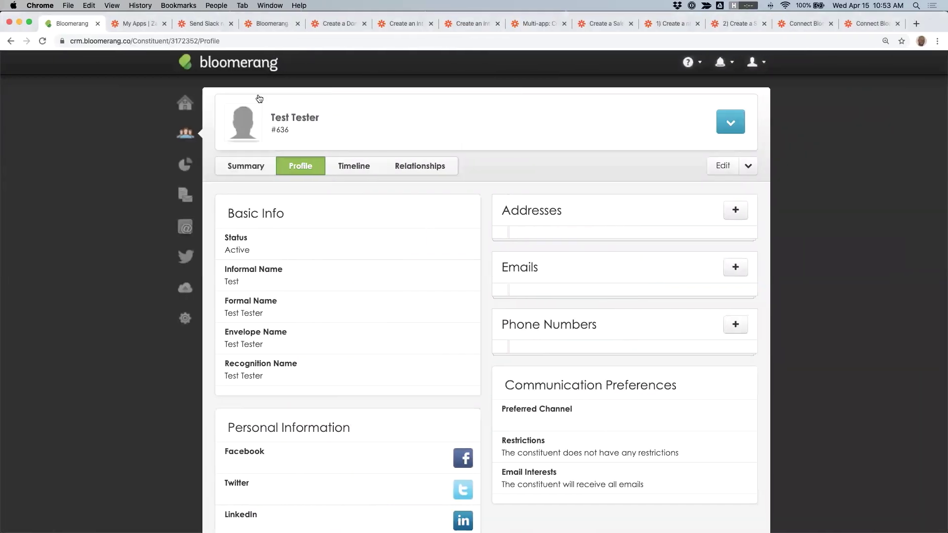
# Return to the Zap in Zapier and insert a Bloomerang step between Create Constituent and Update Constituent
pyautogui.click(273, 23)
pyautogui.scroll(-15, 285, 225)
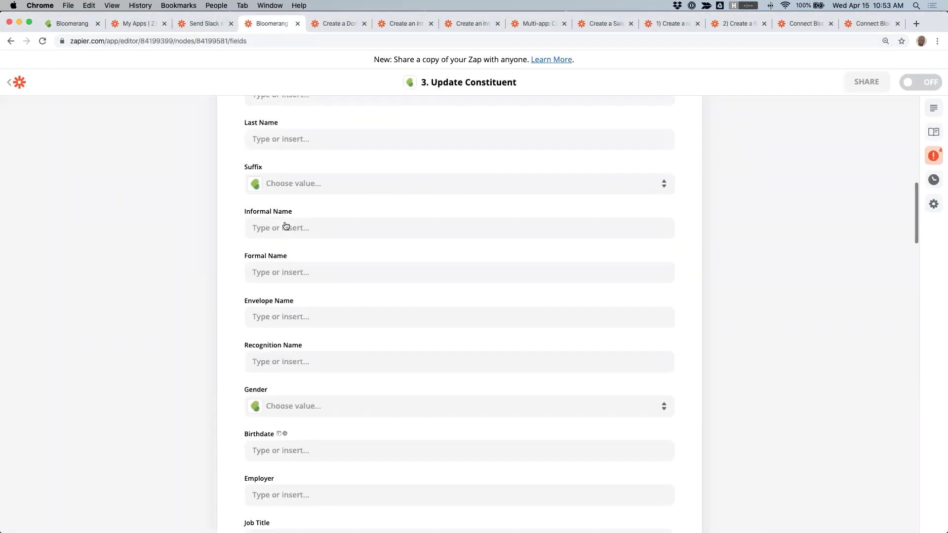
pyautogui.scroll(-20, 285, 221)
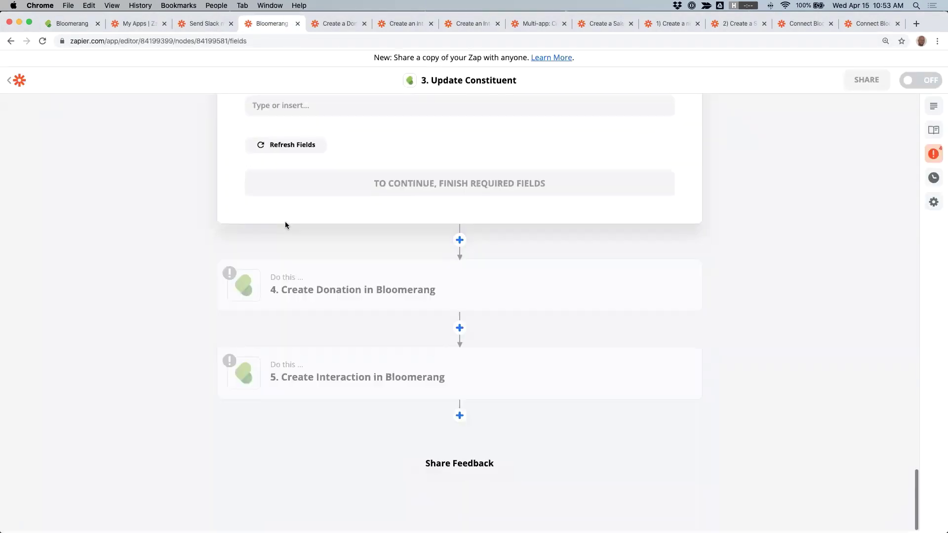
pyautogui.scroll(20, 317, 344)
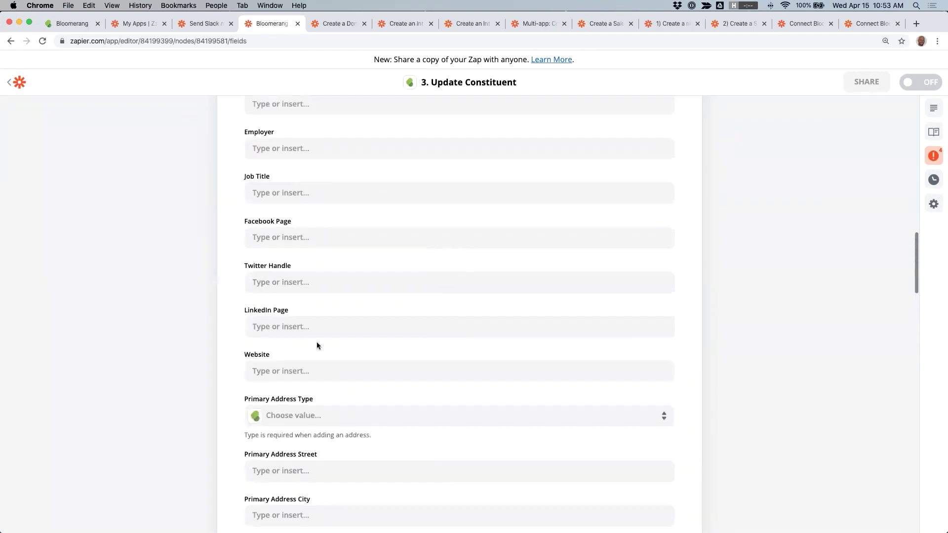
pyautogui.scroll(5, 316, 341)
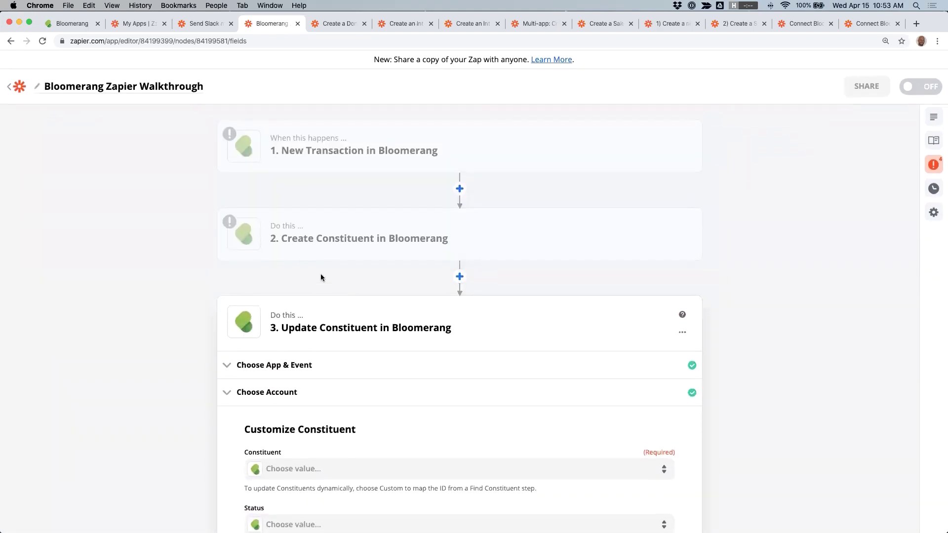
pyautogui.click(459, 278)
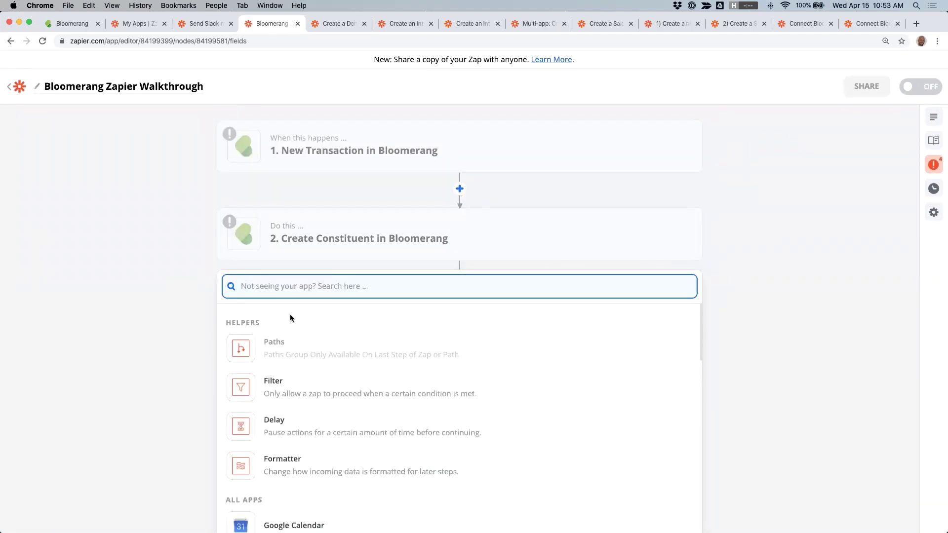
pyautogui.write('bloom')
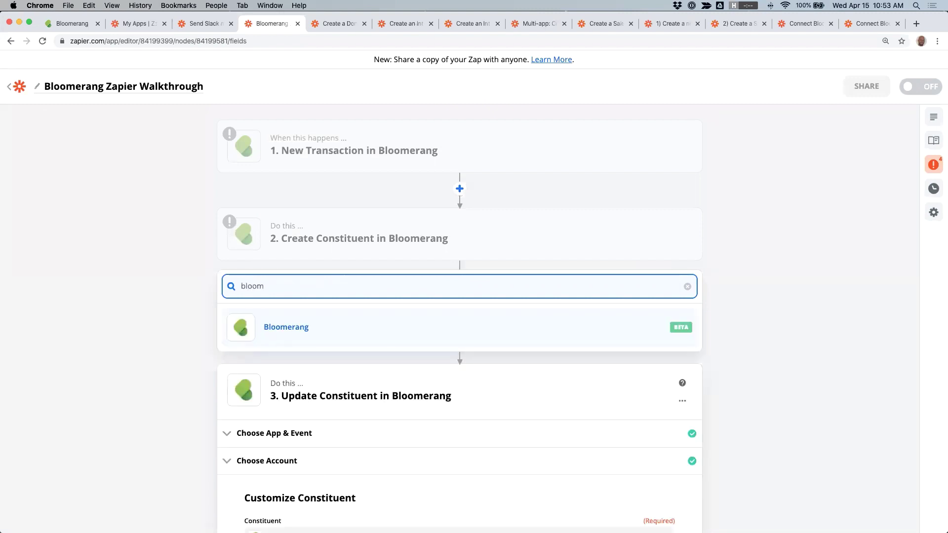
pyautogui.click(279, 330)
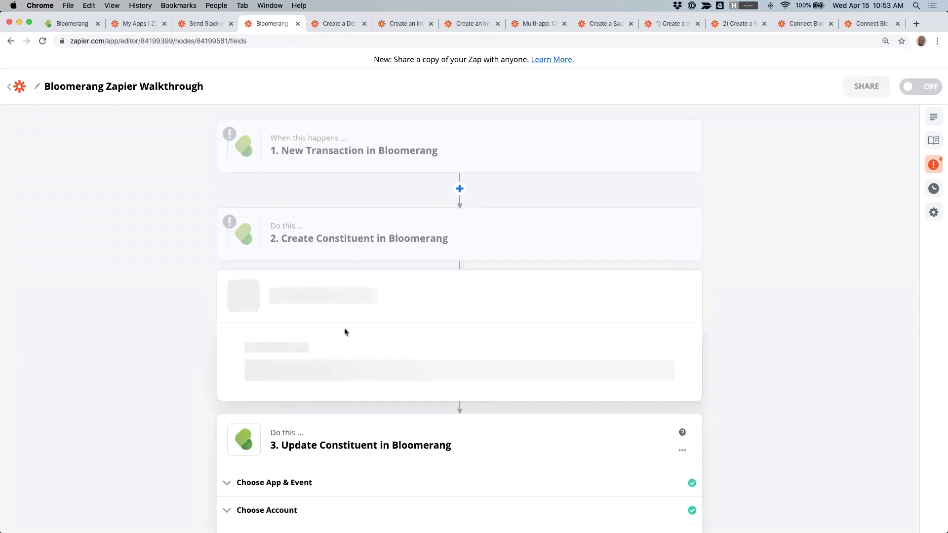
# Set the new Bloomerang step's action event to Find Constituent and continue to the account choice
pyautogui.click(322, 424)
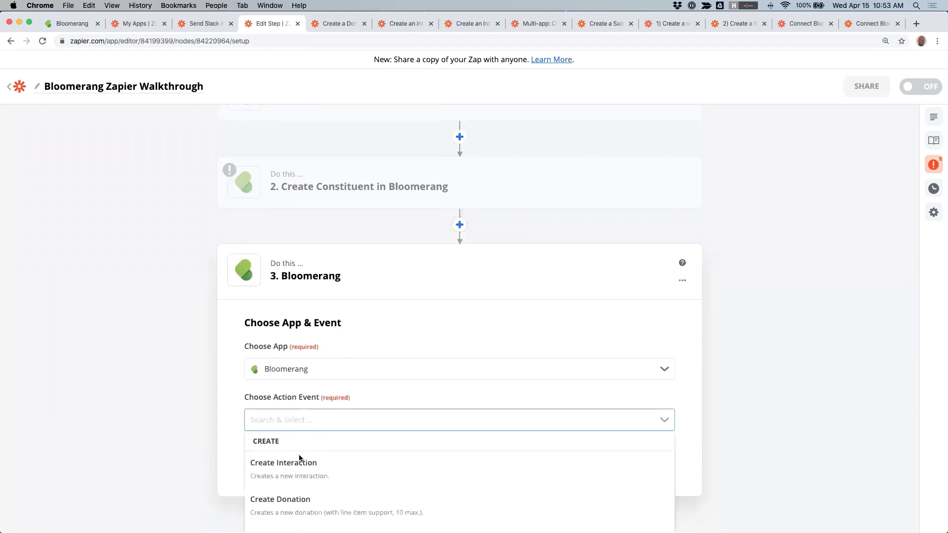
pyautogui.scroll(-6, 299, 458)
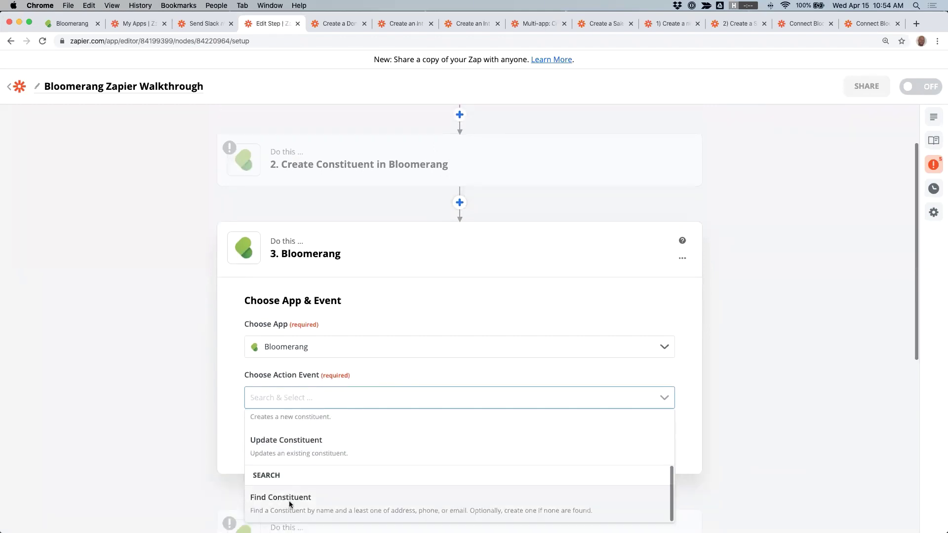
pyautogui.click(291, 502)
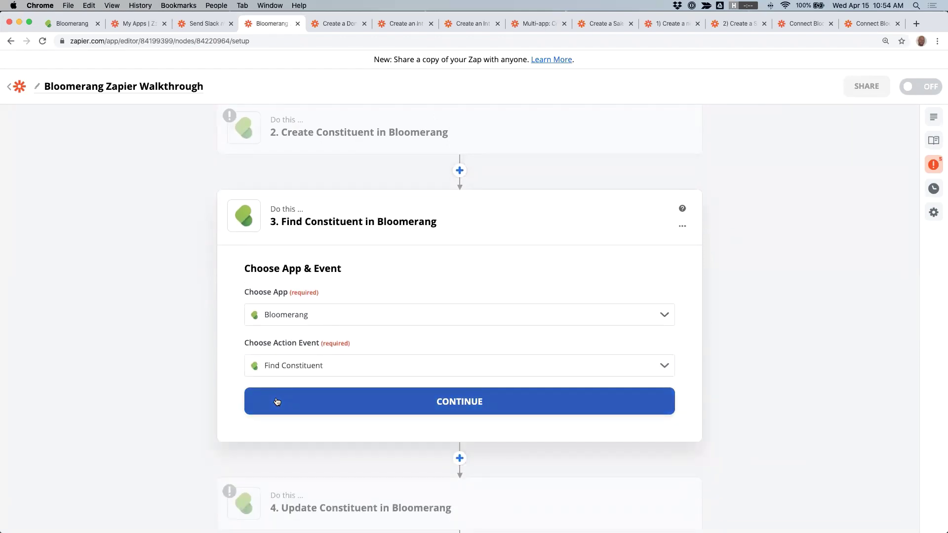
pyautogui.click(277, 401)
# Select the existing Bloomerang account for the Find Constituent step and continue to its fields
pyautogui.click(383, 314)
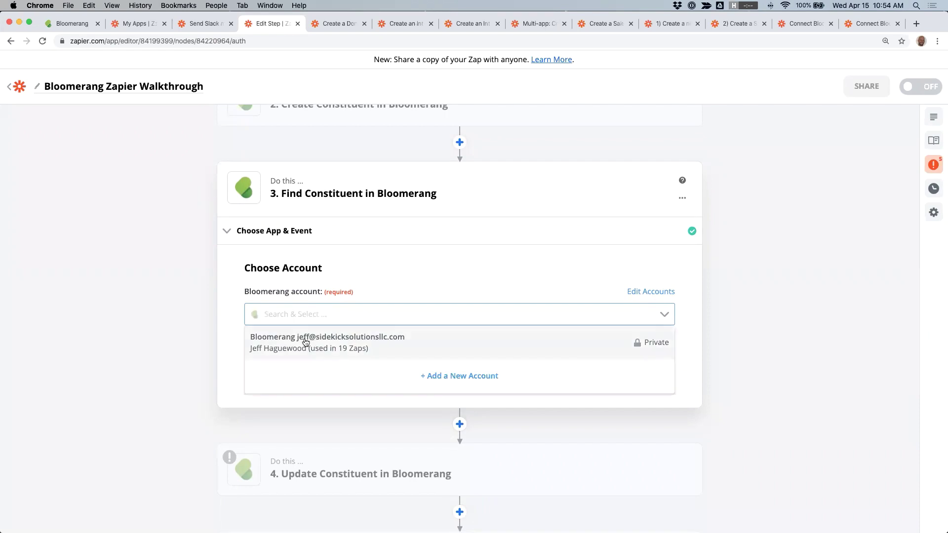
pyautogui.click(306, 342)
pyautogui.click(332, 365)
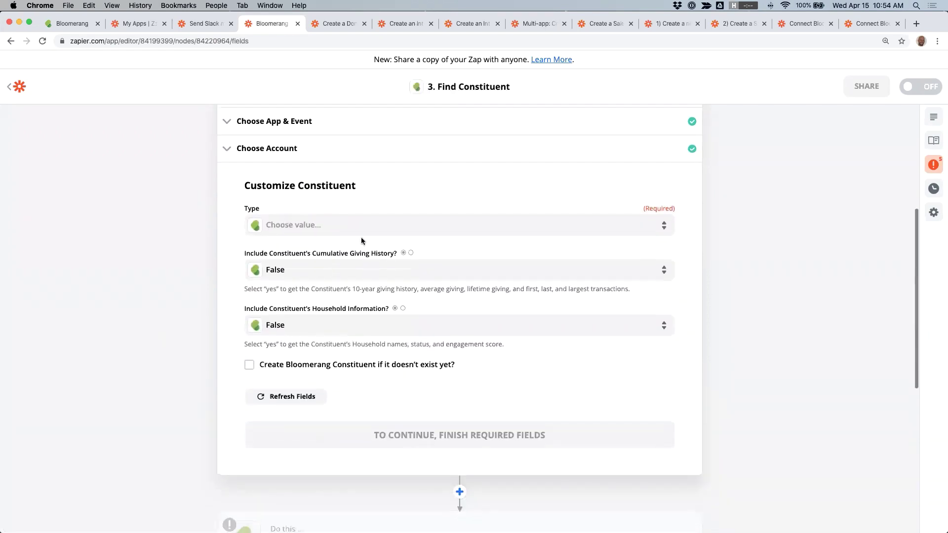
# Set the constituent type to Individual in the Find Constituent step
pyautogui.click(347, 226)
pyautogui.click(290, 319)
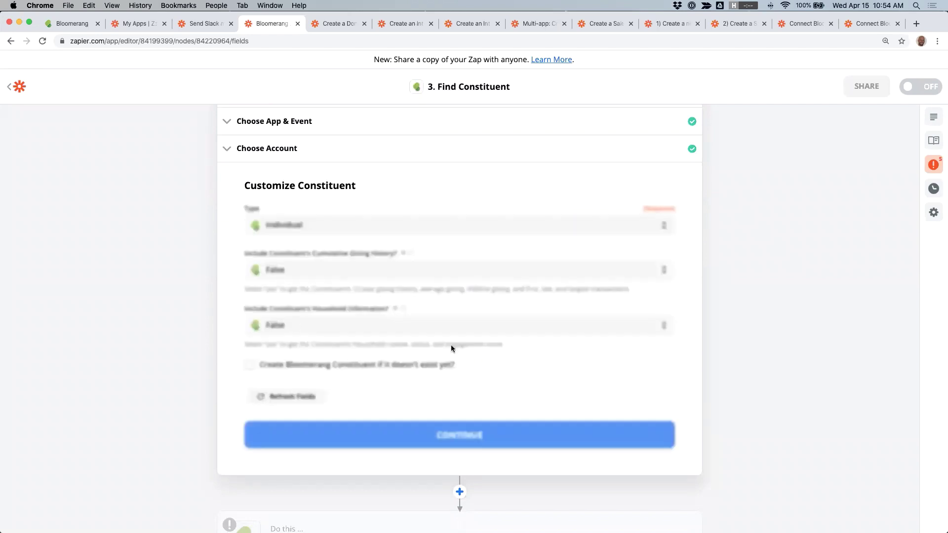
pyautogui.scroll(-2, 370, 264)
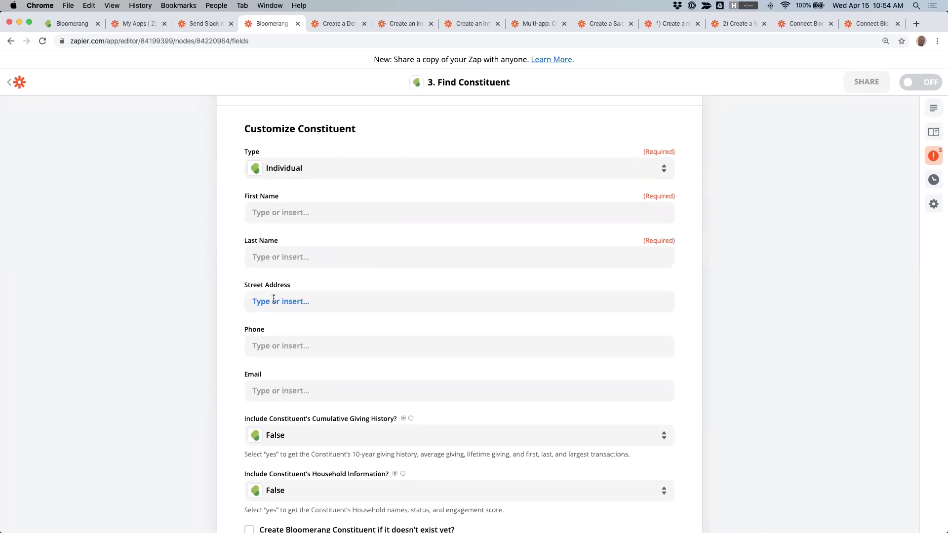
# Enable the option to create a Bloomerang constituent if it doesn't exist yet
pyautogui.scroll(6, 273, 299)
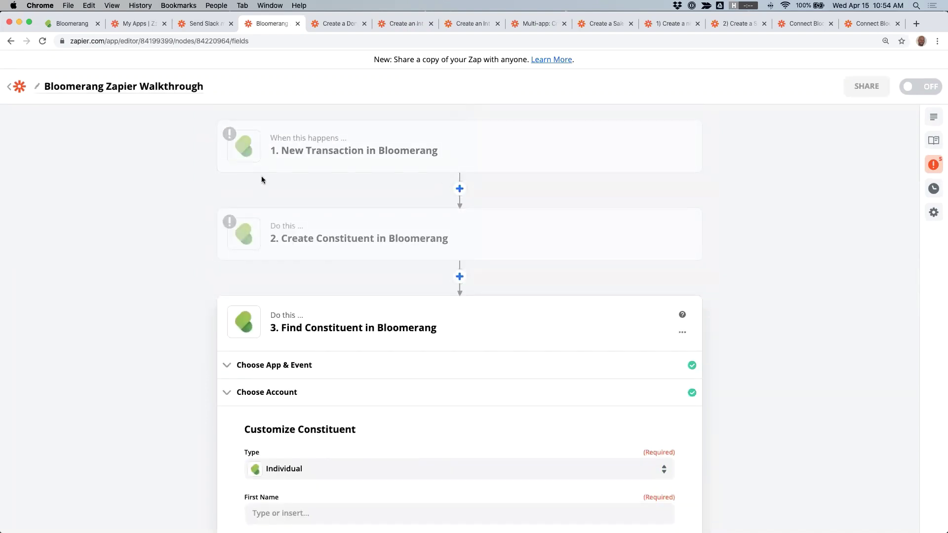
pyautogui.scroll(-8, 262, 180)
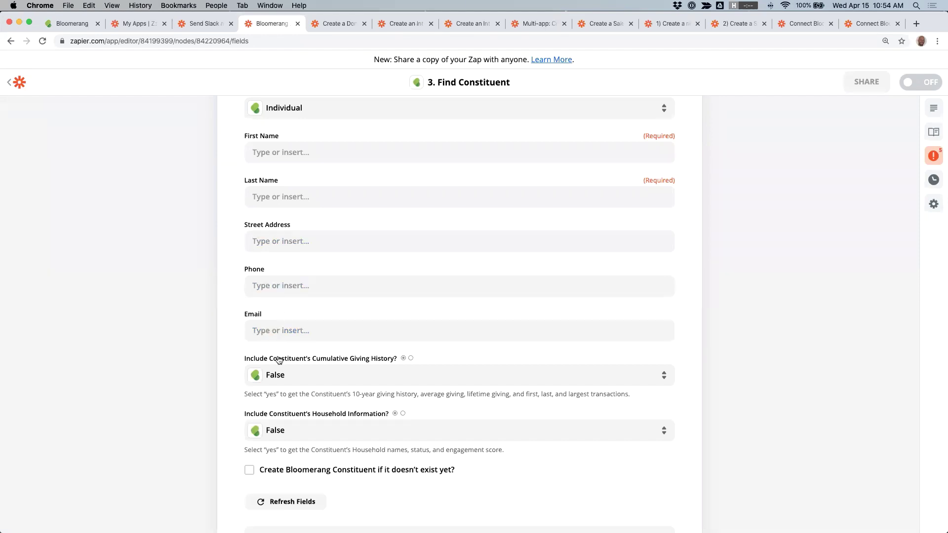
pyautogui.scroll(-5, 274, 363)
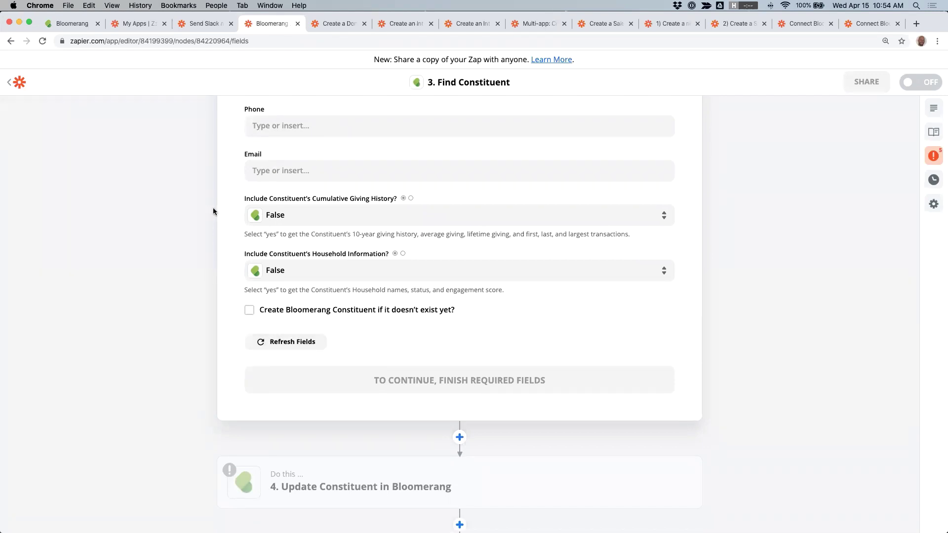
pyautogui.click(249, 311)
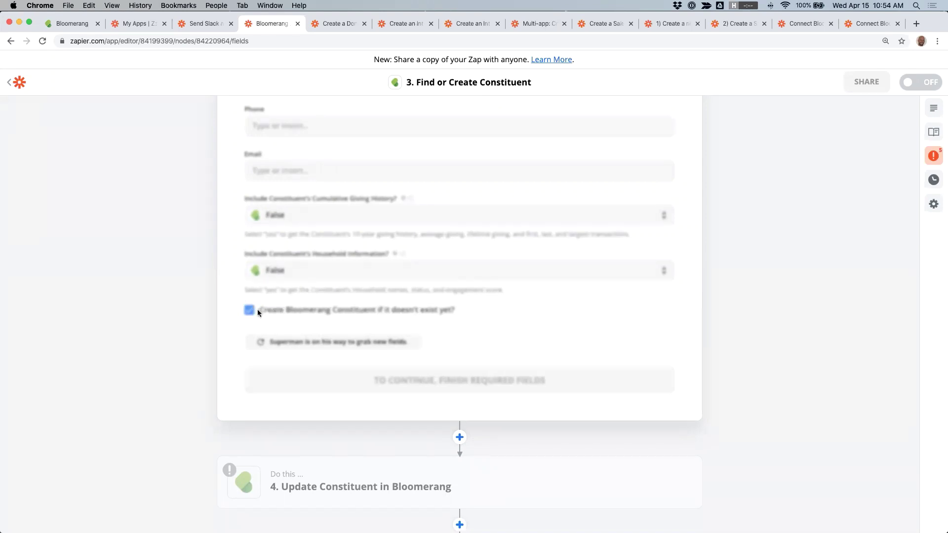
# Examine the Find or Create Constituent step's search fields and the fields for creating a new constituent, down to the Volunteer Info custom fields
pyautogui.scroll(-5, 257, 313)
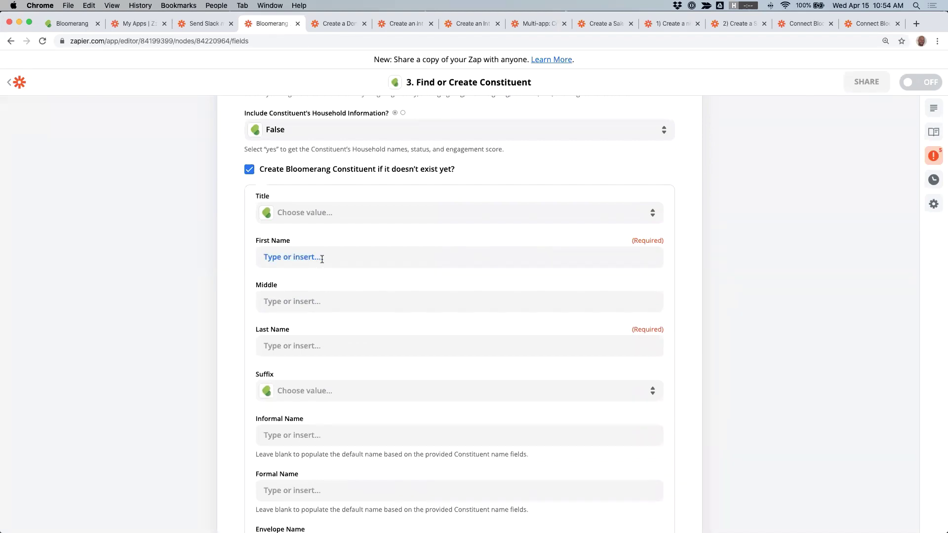
pyautogui.scroll(-1, 413, 271)
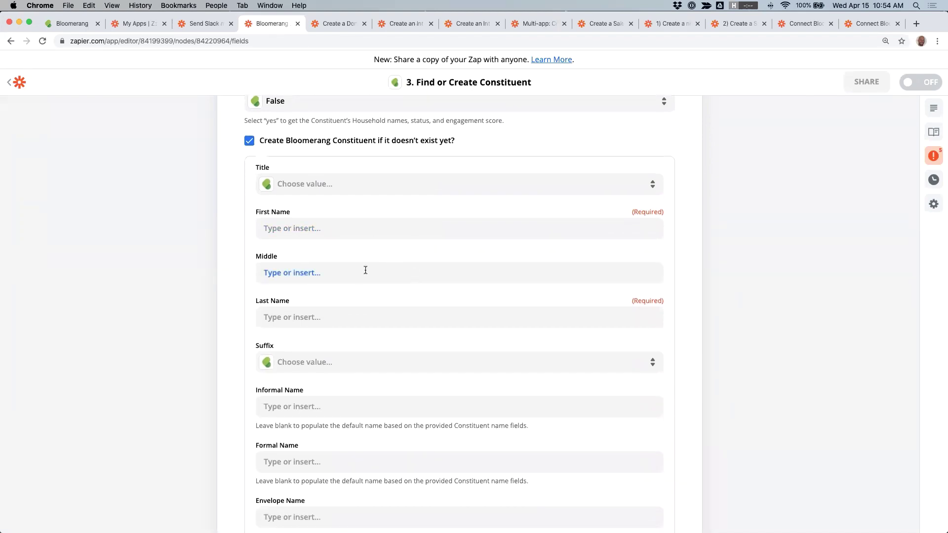
pyautogui.scroll(15, 366, 270)
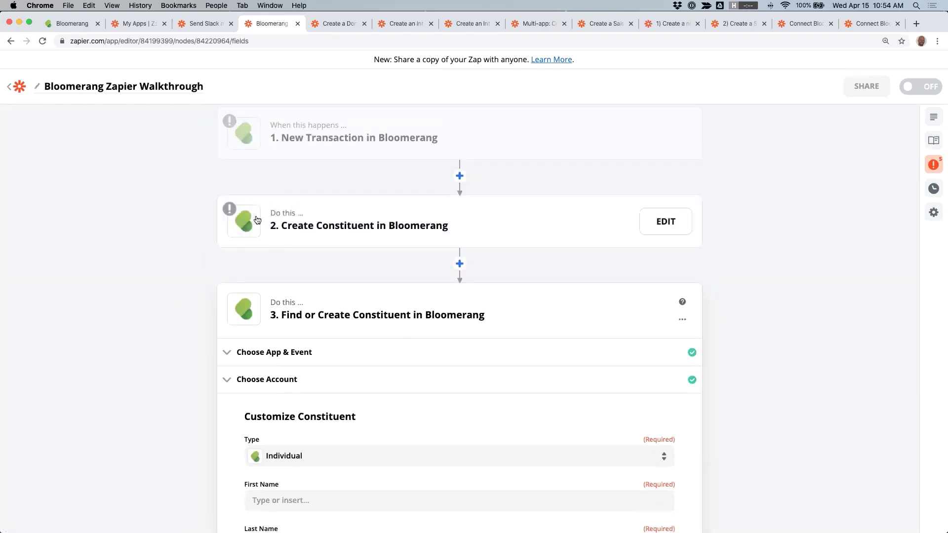
pyautogui.scroll(-10, 380, 220)
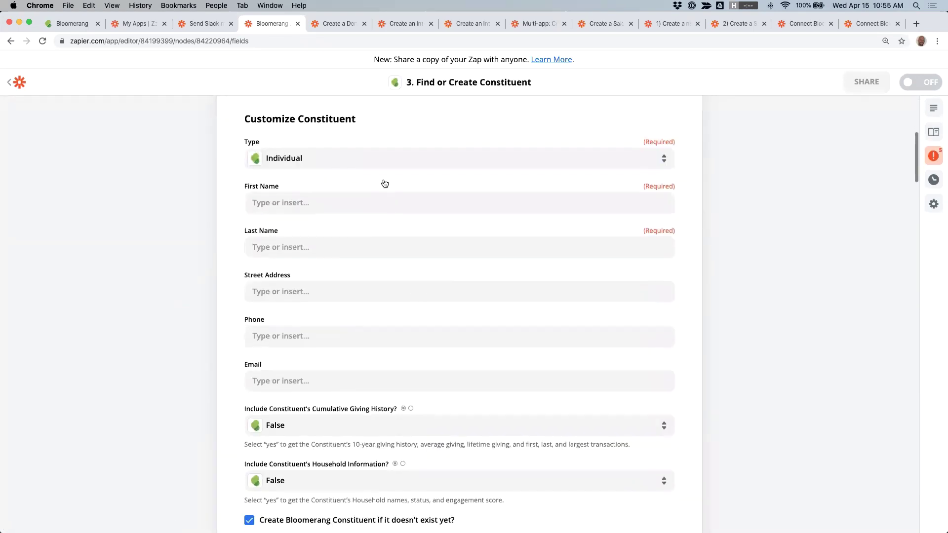
pyautogui.scroll(-6, 375, 310)
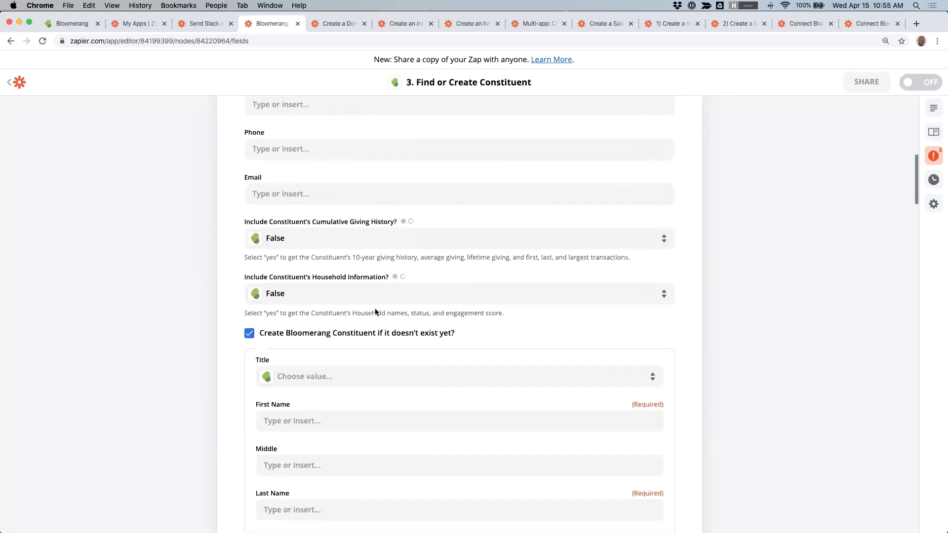
pyautogui.scroll(-4, 375, 312)
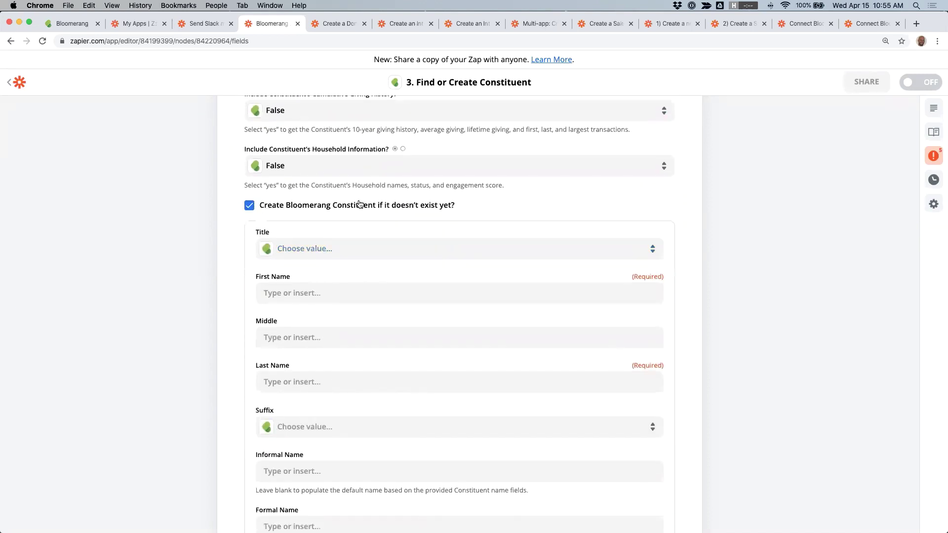
pyautogui.scroll(-3, 359, 204)
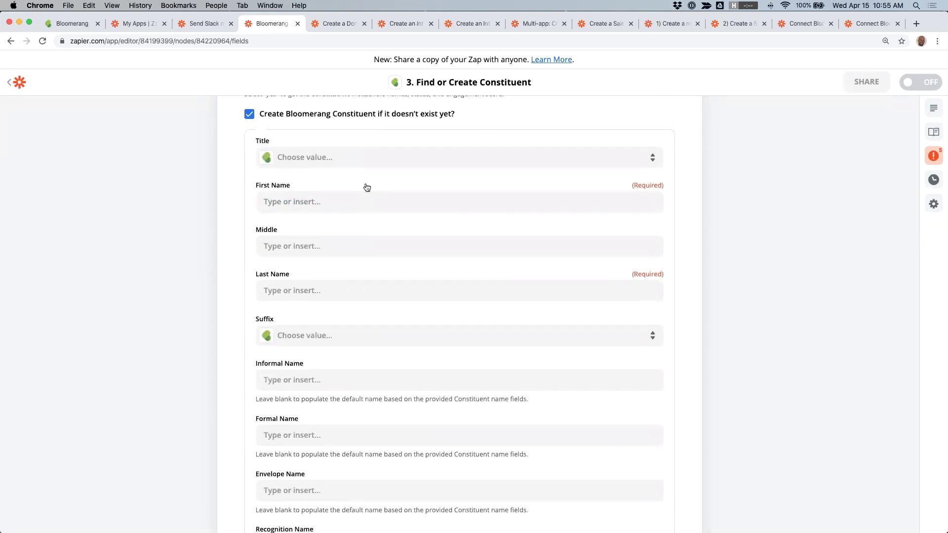
pyautogui.scroll(4, 367, 188)
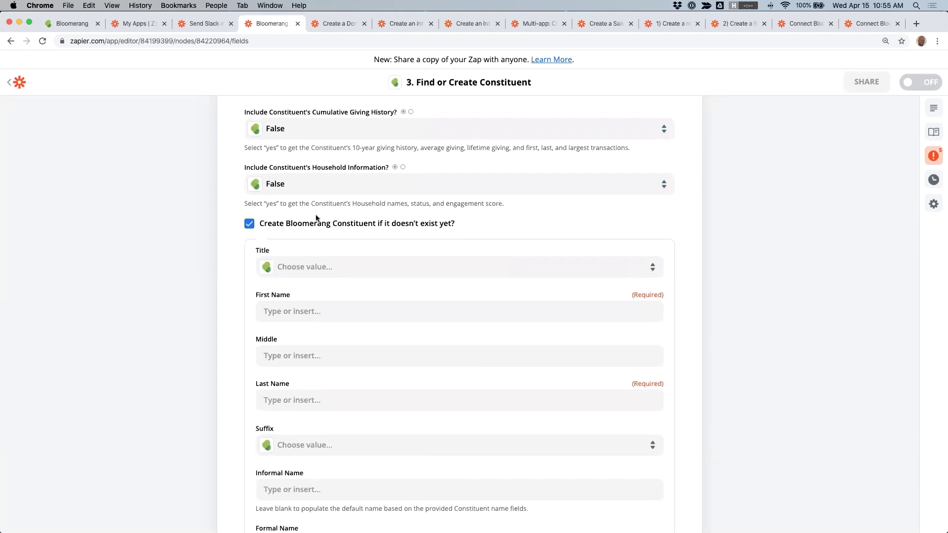
pyautogui.scroll(-14, 185, 252)
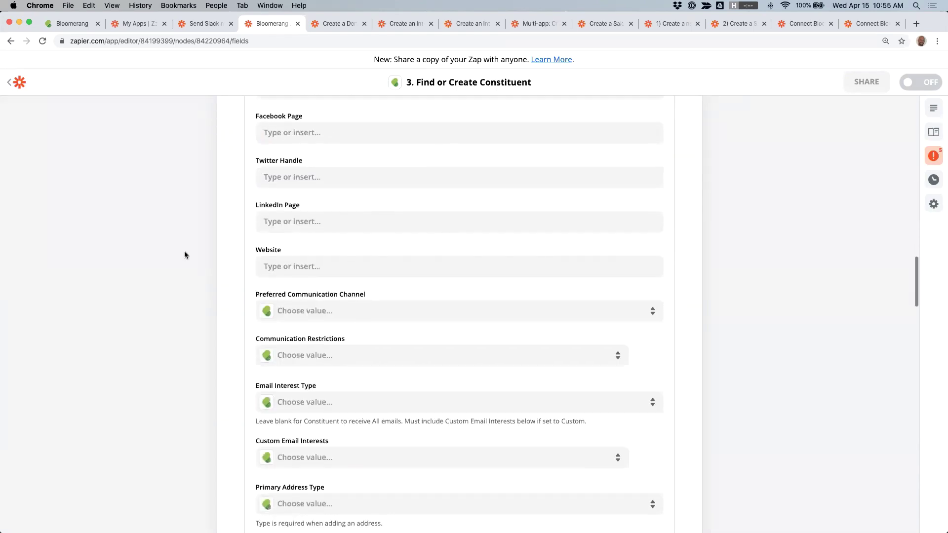
pyautogui.scroll(-20, 184, 255)
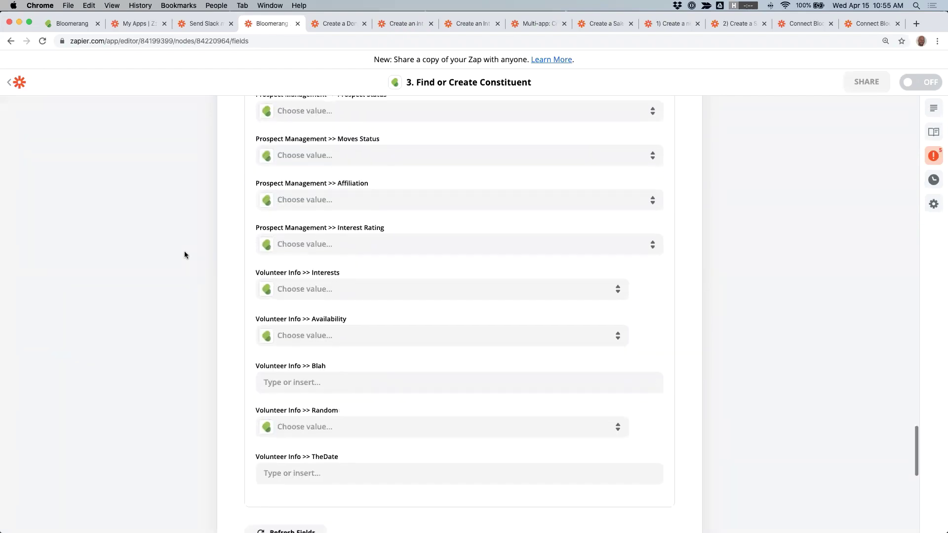
pyautogui.scroll(-7, 185, 255)
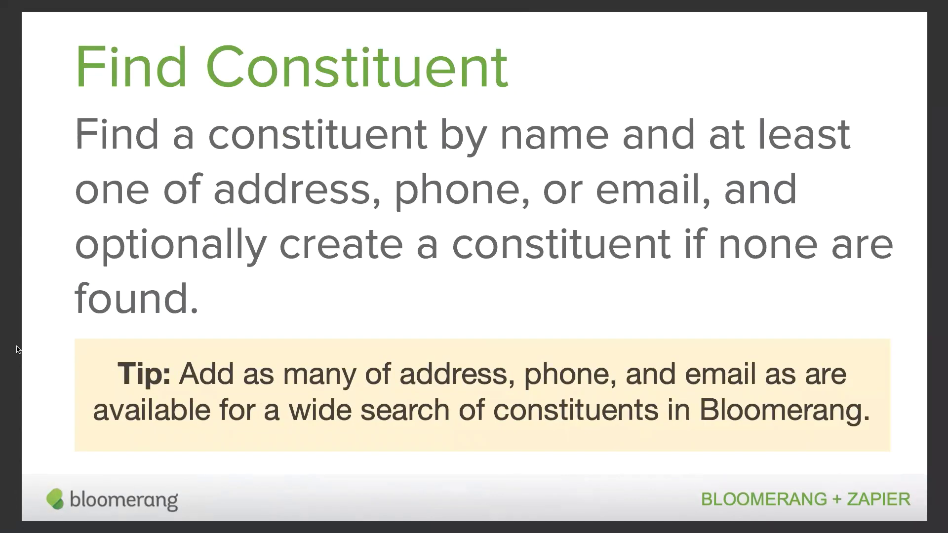
pyautogui.press('Right')
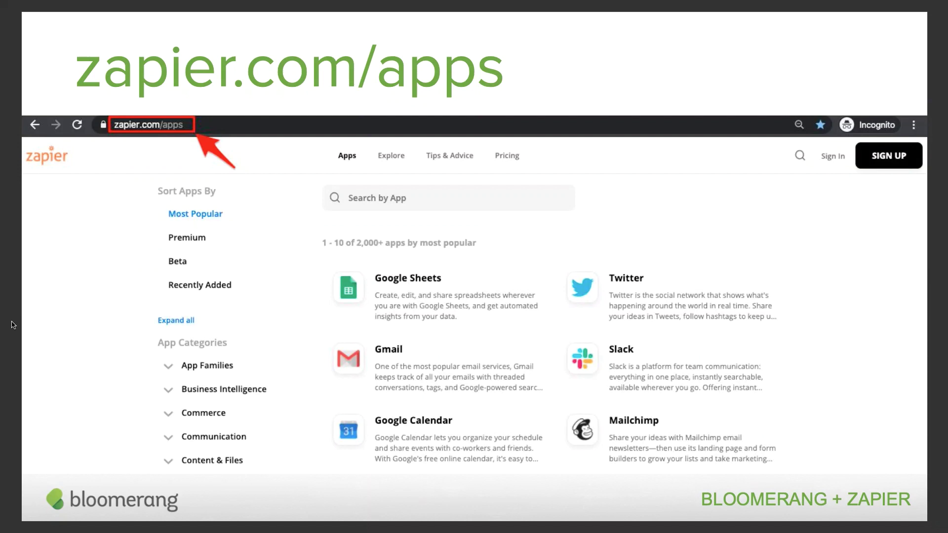
pyautogui.press('Right')
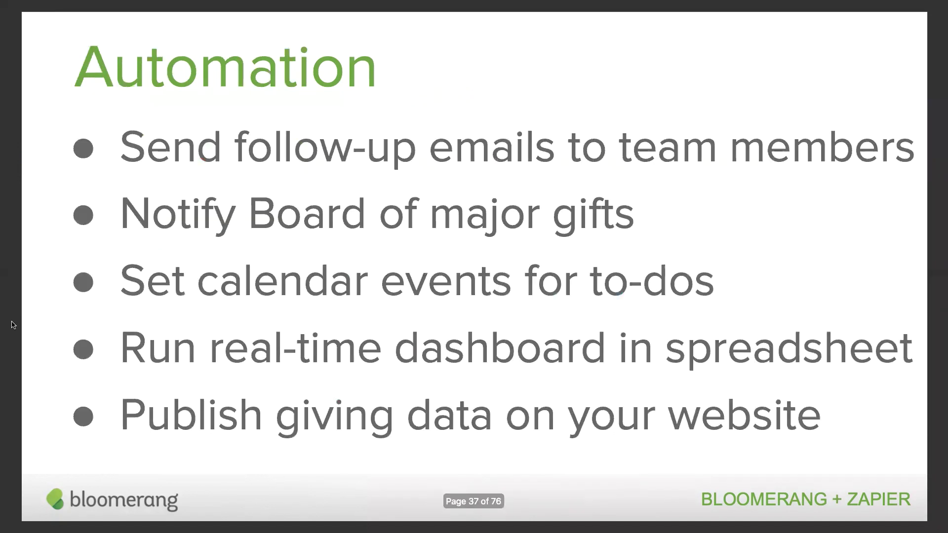
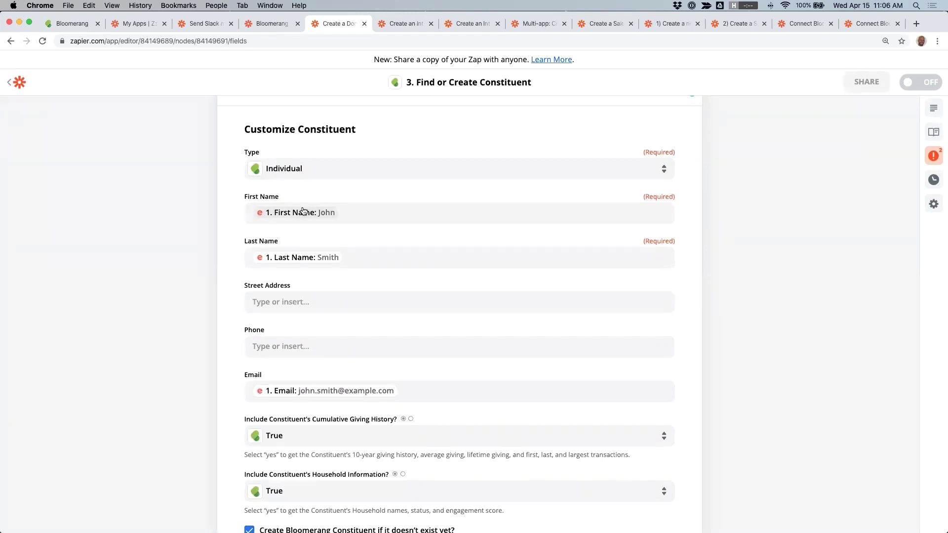
# Insert a second Eventbrite First Name value in the constituent's First Name search field and remove it again
pyautogui.click(367, 215)
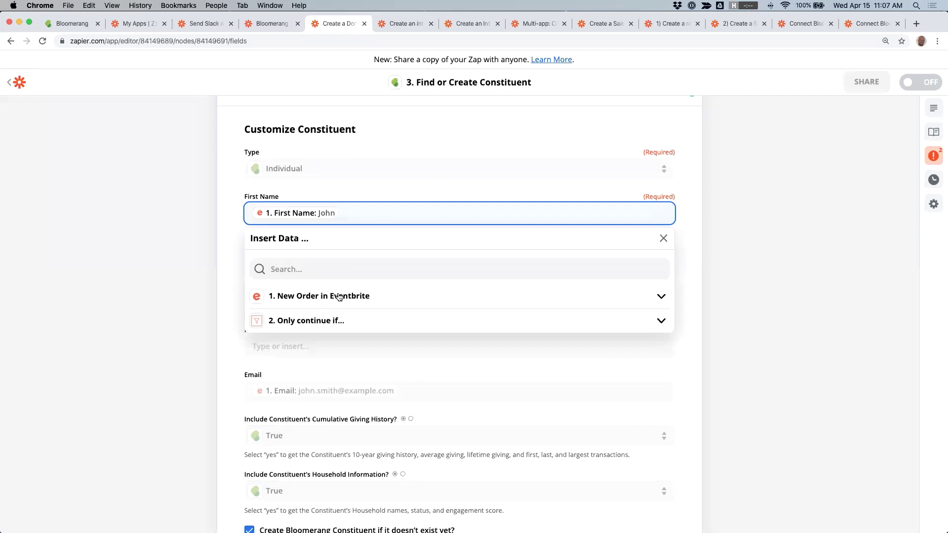
pyautogui.scroll(1, 316, 387)
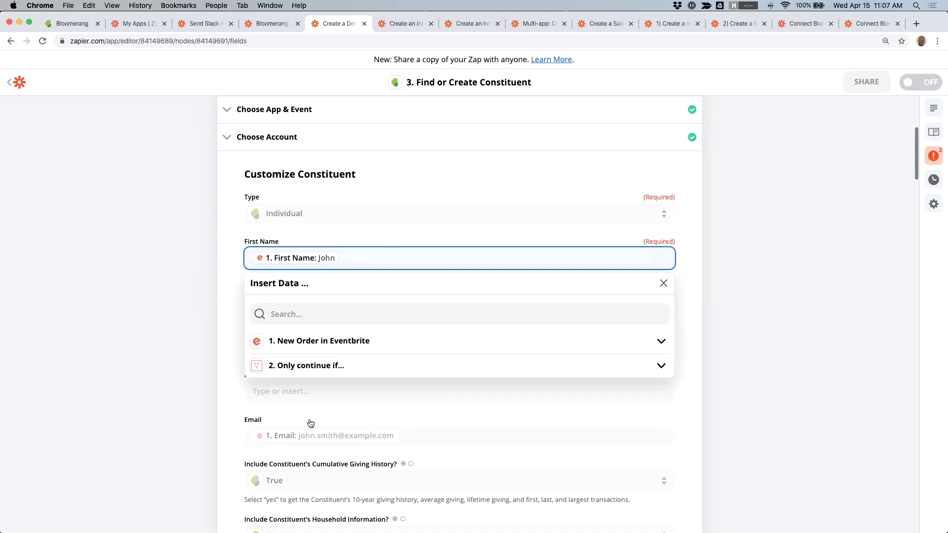
pyautogui.click(319, 340)
pyautogui.click(320, 421)
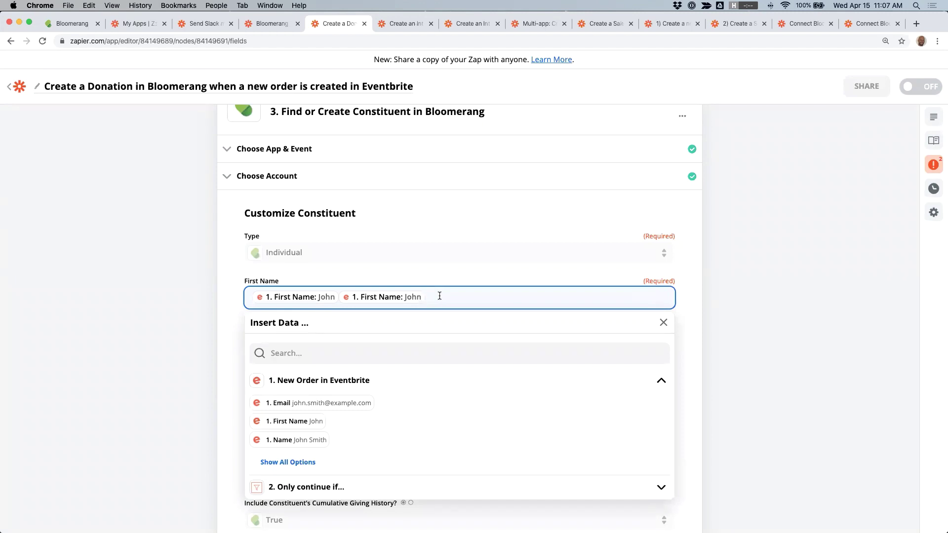
pyautogui.press('BackSpace')
pyautogui.click(217, 279)
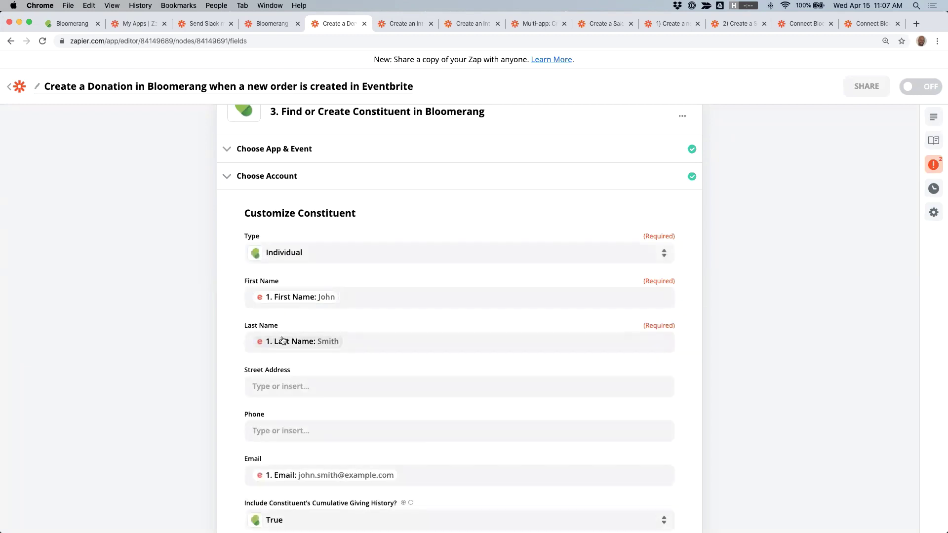
# Map the new constituent's required First Name field to First Name from the New Order in Eventbrite step
pyautogui.scroll(-2, 307, 386)
pyautogui.scroll(-5, 307, 386)
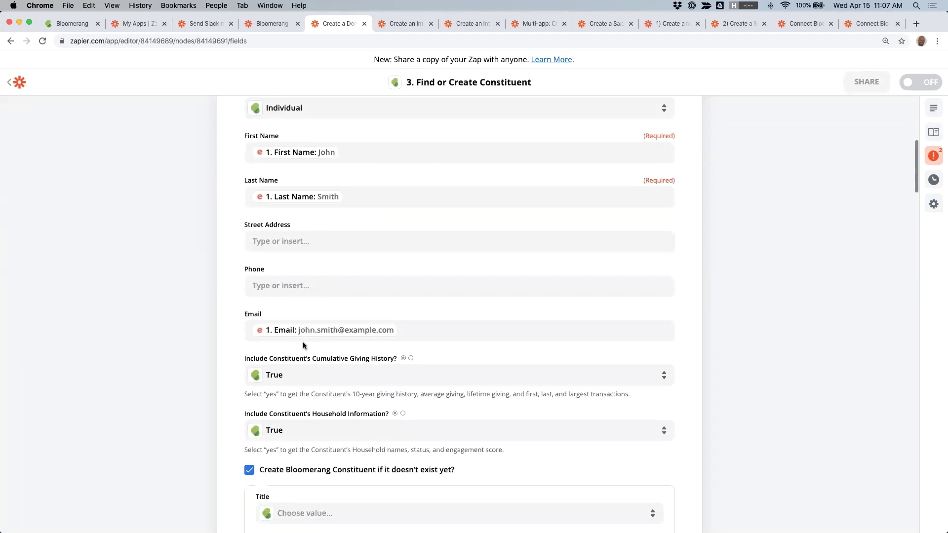
pyautogui.scroll(-1, 265, 299)
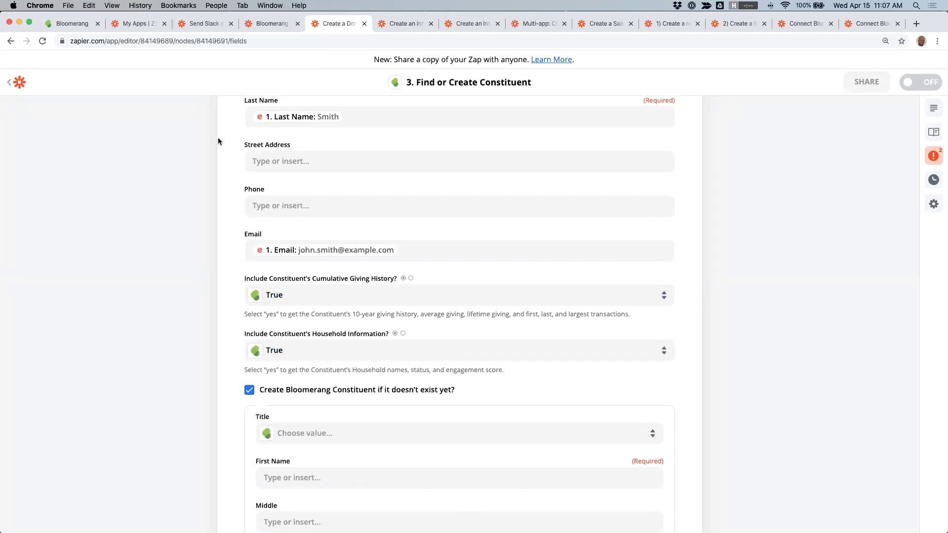
pyautogui.scroll(-4, 219, 141)
pyautogui.scroll(-5, 219, 141)
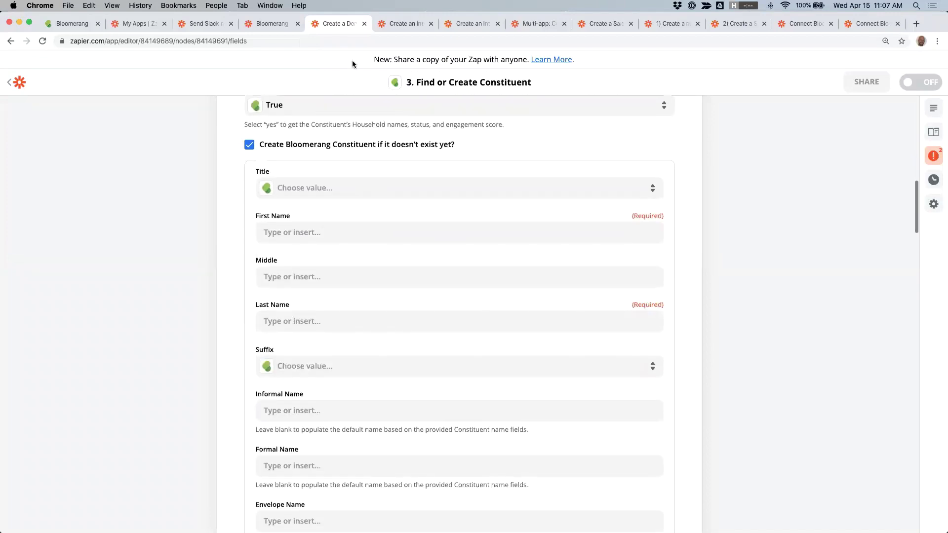
pyautogui.click(307, 231)
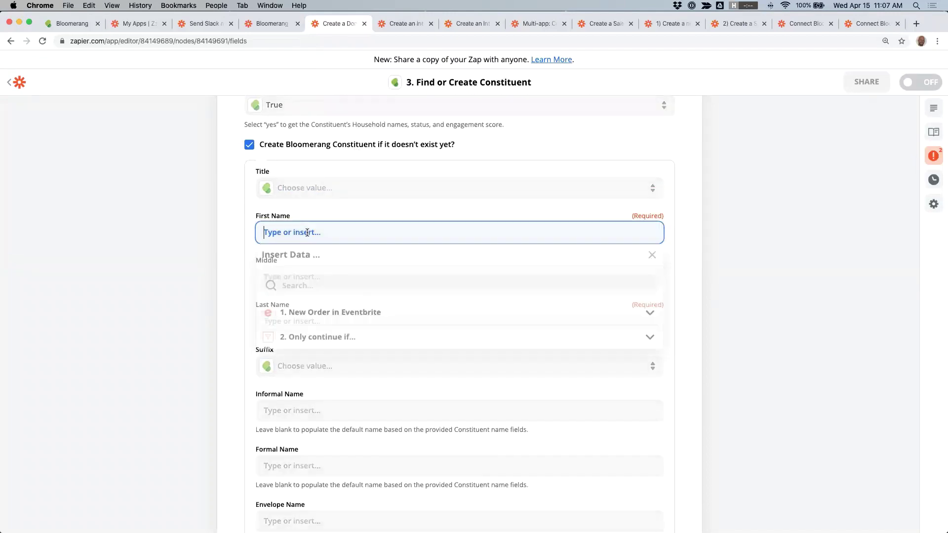
pyautogui.click(321, 318)
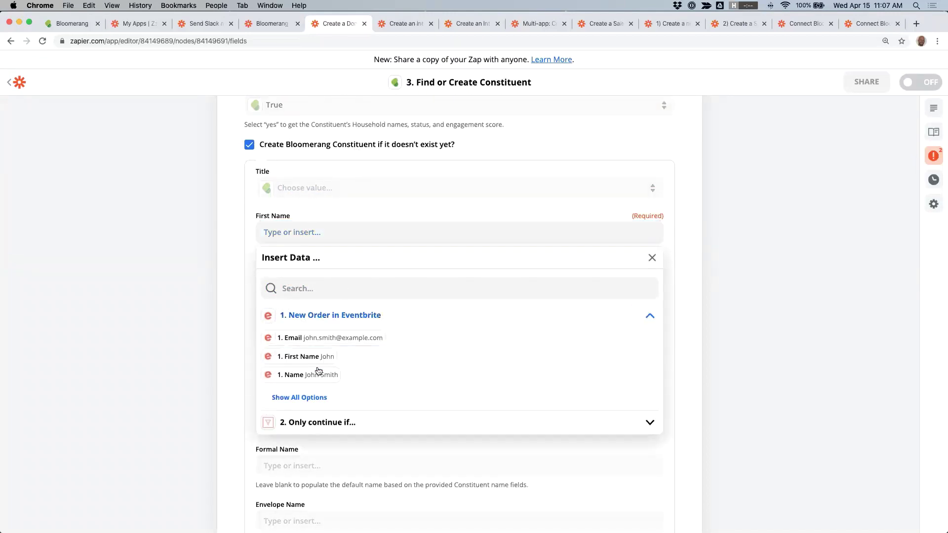
pyautogui.click(309, 357)
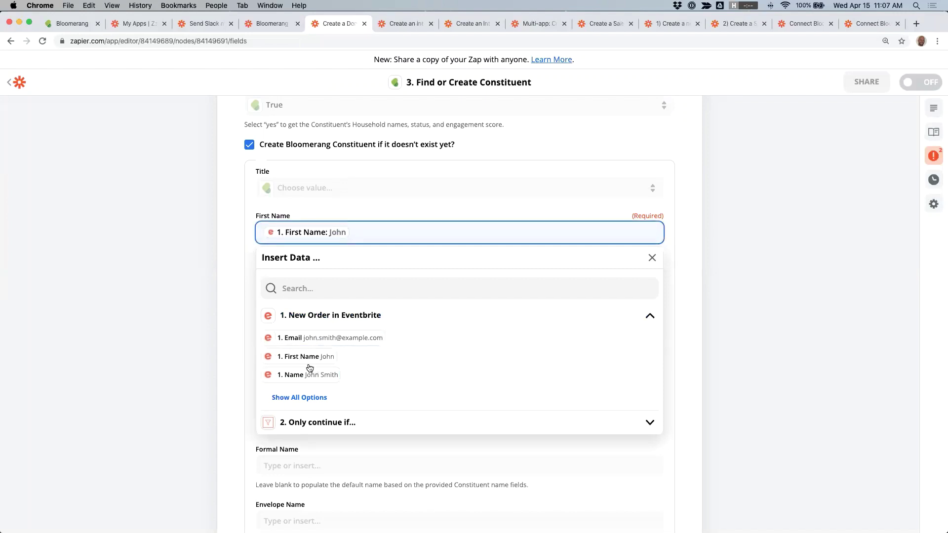
pyautogui.click(233, 276)
# Map the new constituent's required Last Name field to Last Name from the full list of Eventbrite order data
pyautogui.click(314, 326)
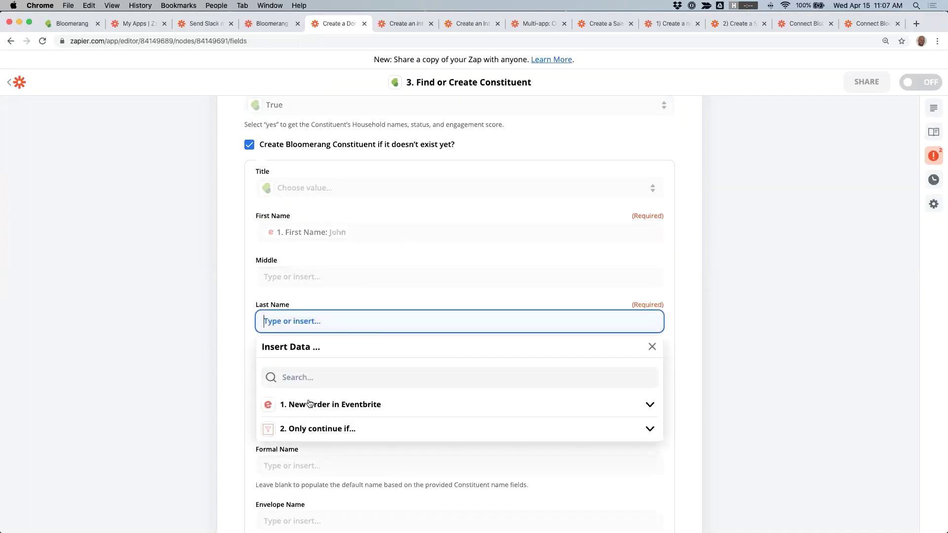
pyautogui.click(296, 405)
pyautogui.click(319, 451)
pyautogui.press('BackSpace')
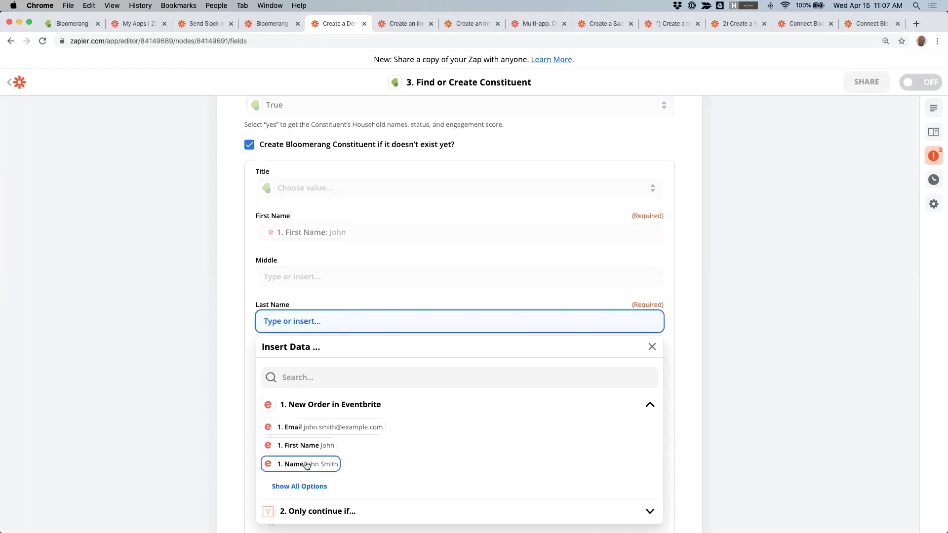
pyautogui.scroll(-1, 311, 464)
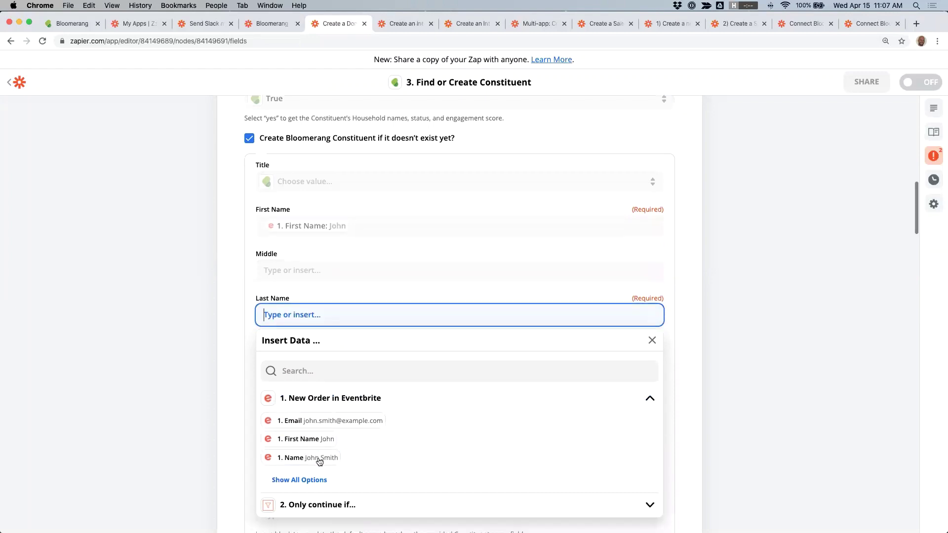
pyautogui.click(306, 472)
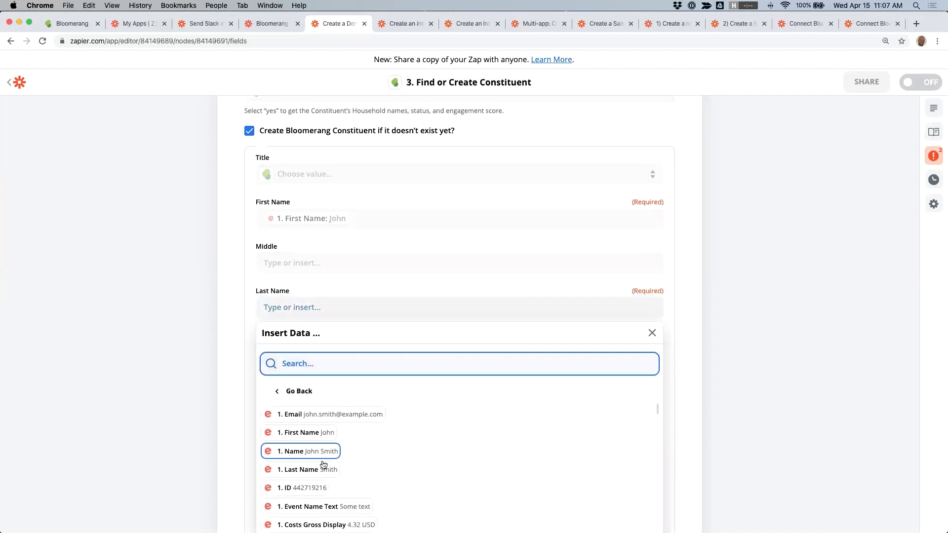
pyautogui.click(321, 468)
pyautogui.click(185, 301)
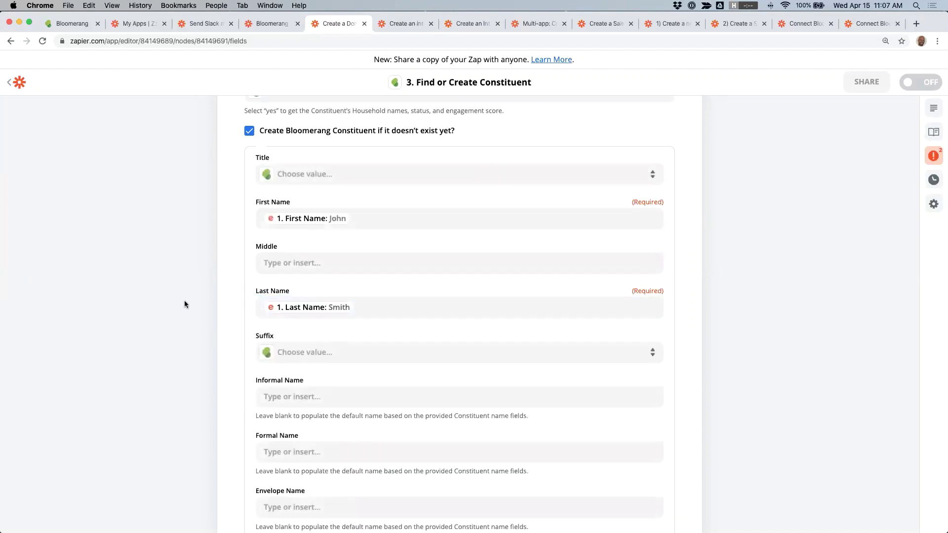
# Look over the remaining new-constituent fields and open the Customize Donation section of step 4, Create Donation in Bloomerang
pyautogui.scroll(-3, 185, 301)
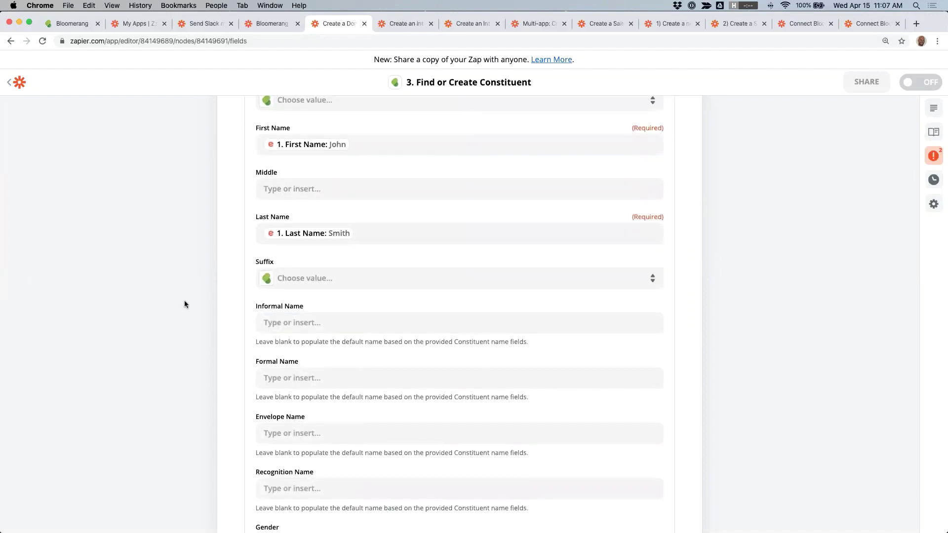
pyautogui.scroll(-15, 184, 301)
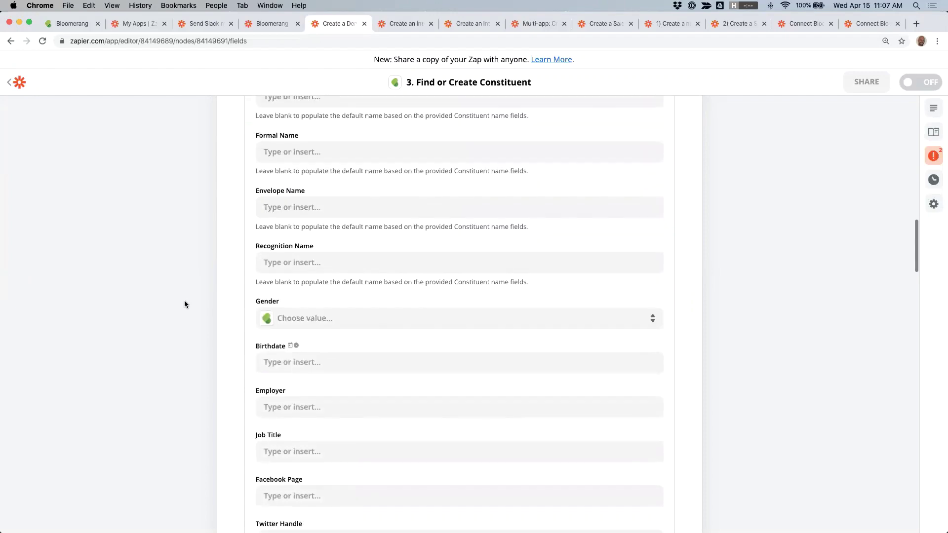
pyautogui.scroll(-18, 184, 302)
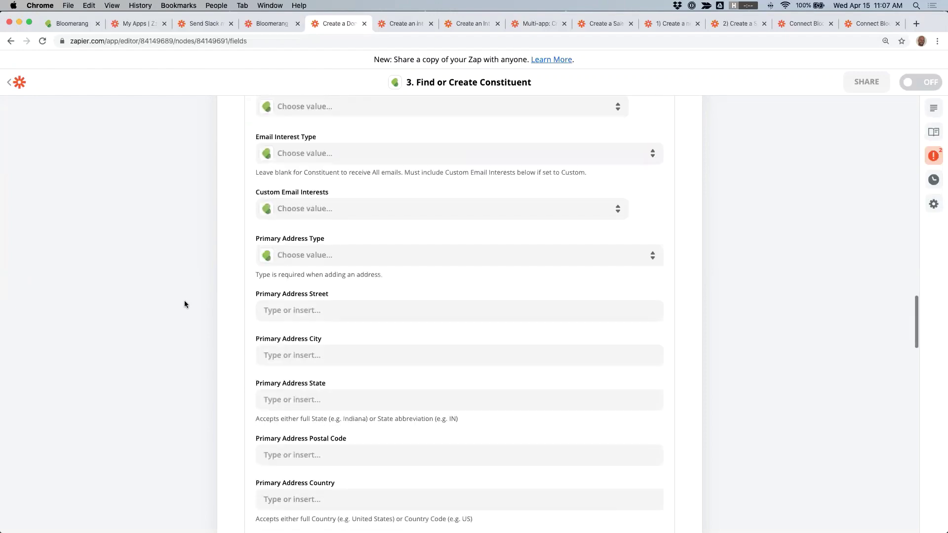
pyautogui.scroll(-20, 185, 301)
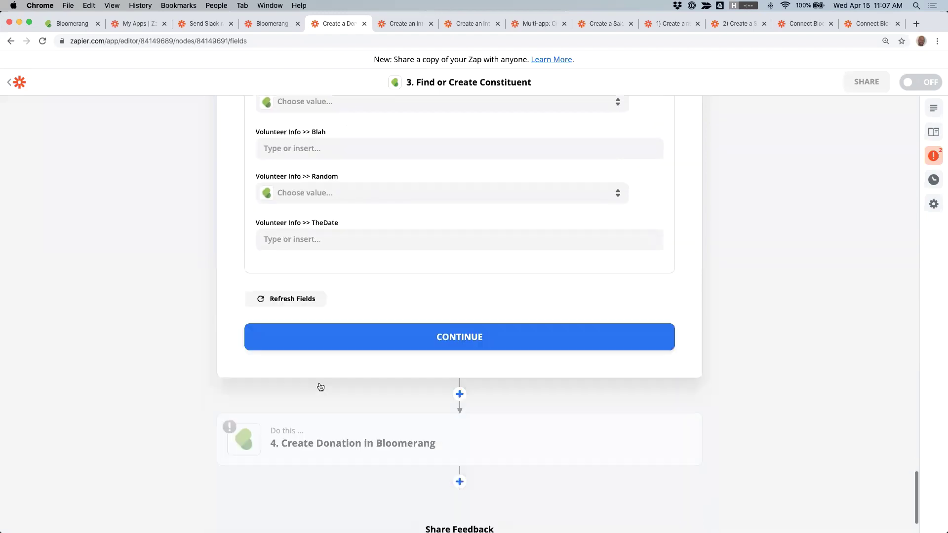
pyautogui.click(218, 354)
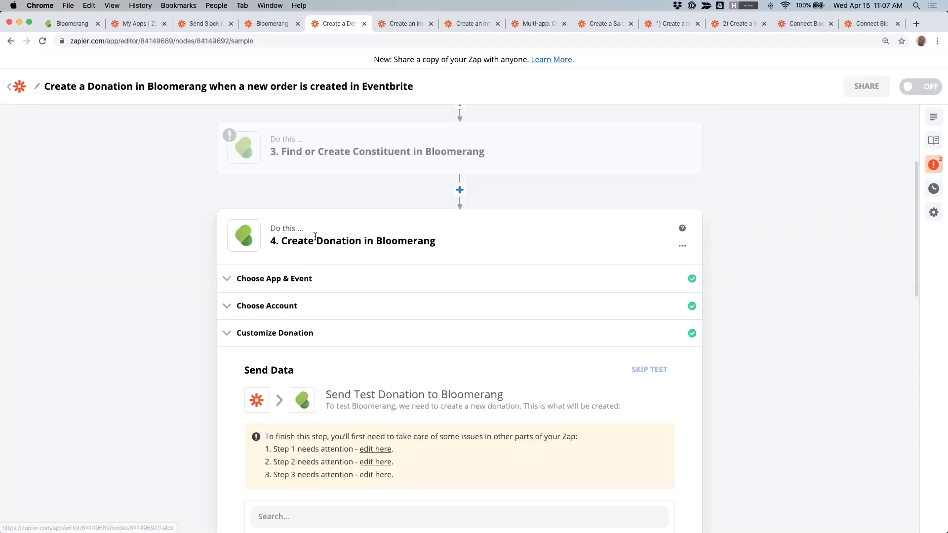
pyautogui.scroll(-3, 315, 237)
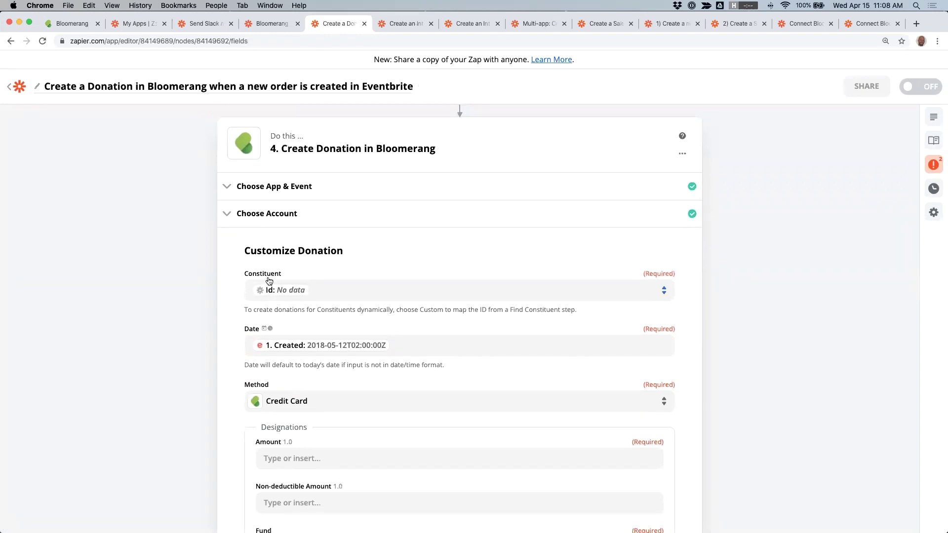
# Check which custom data from the Find or Create Constituent step is offered for the donation's Constituent field, leaving its selection as is
pyautogui.click(664, 293)
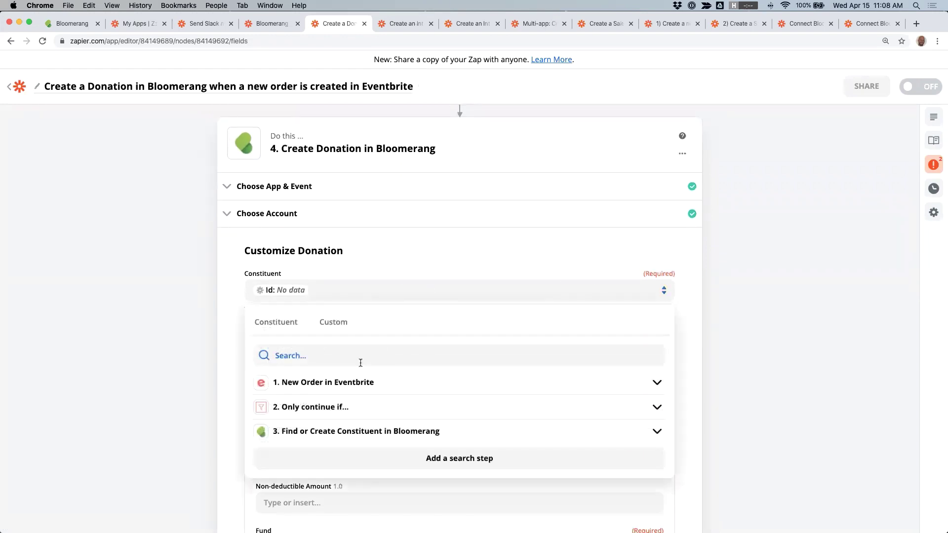
pyautogui.click(517, 432)
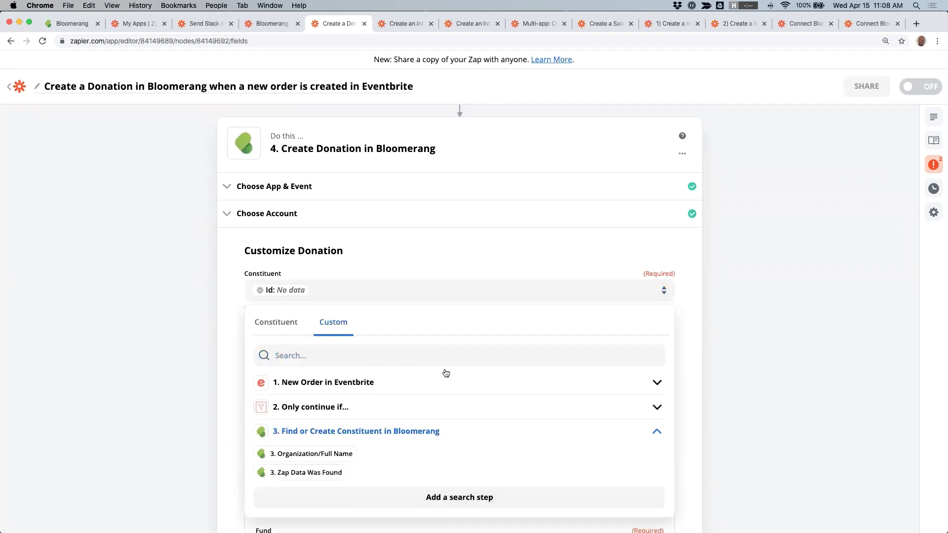
pyautogui.scroll(-1, 446, 373)
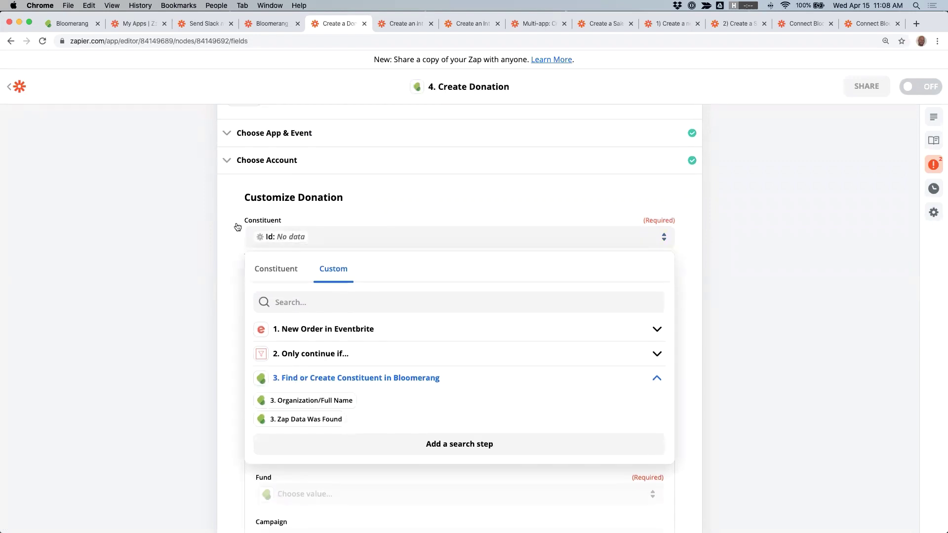
pyautogui.click(196, 225)
# Examine the Create Donation step's date, method, designation, event, tribute, check and credit card fields, including the Registration Type choices
pyautogui.scroll(-1, 227, 230)
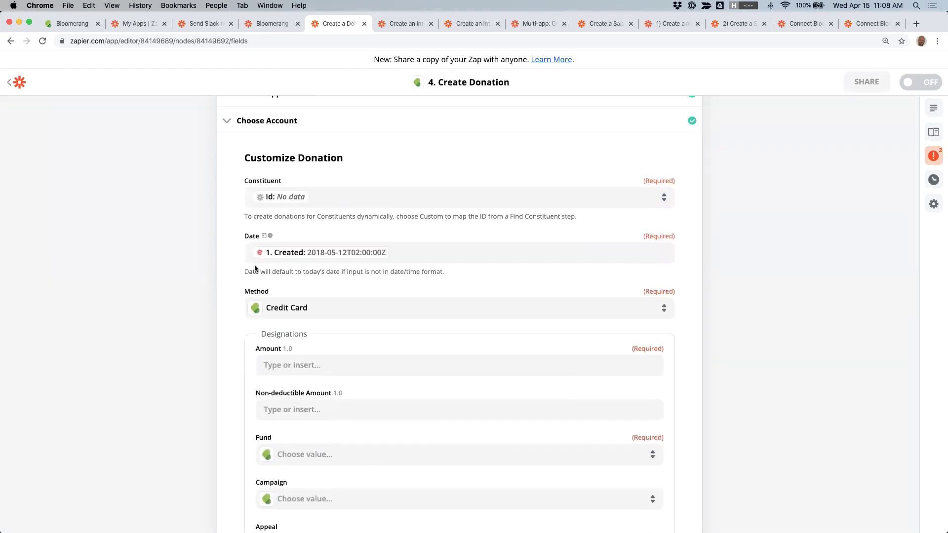
pyautogui.scroll(-3, 327, 270)
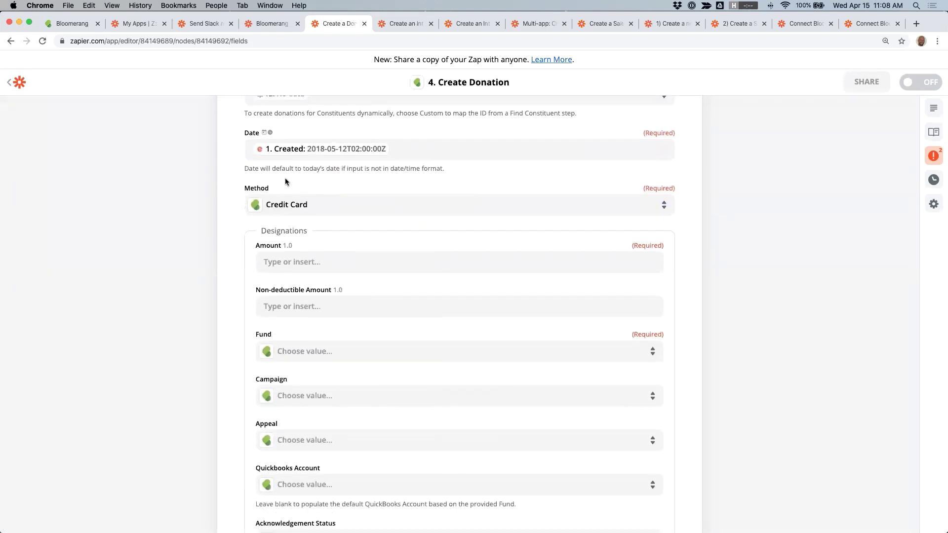
pyautogui.scroll(-4, 285, 182)
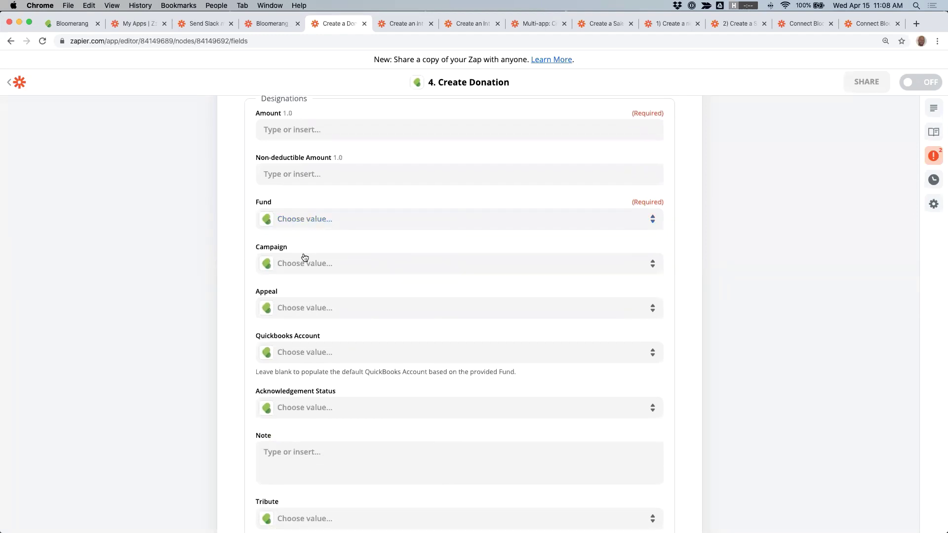
pyautogui.scroll(-3, 296, 306)
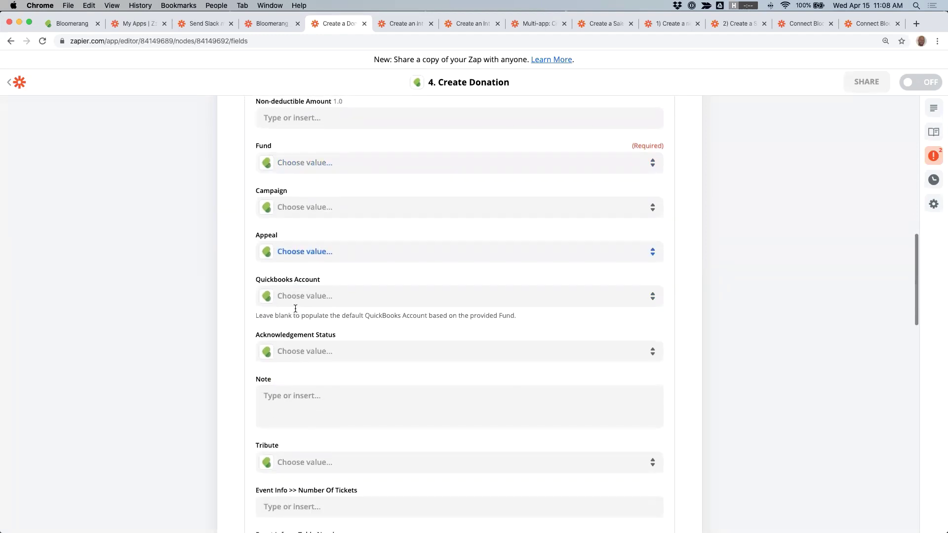
pyautogui.scroll(-10, 324, 251)
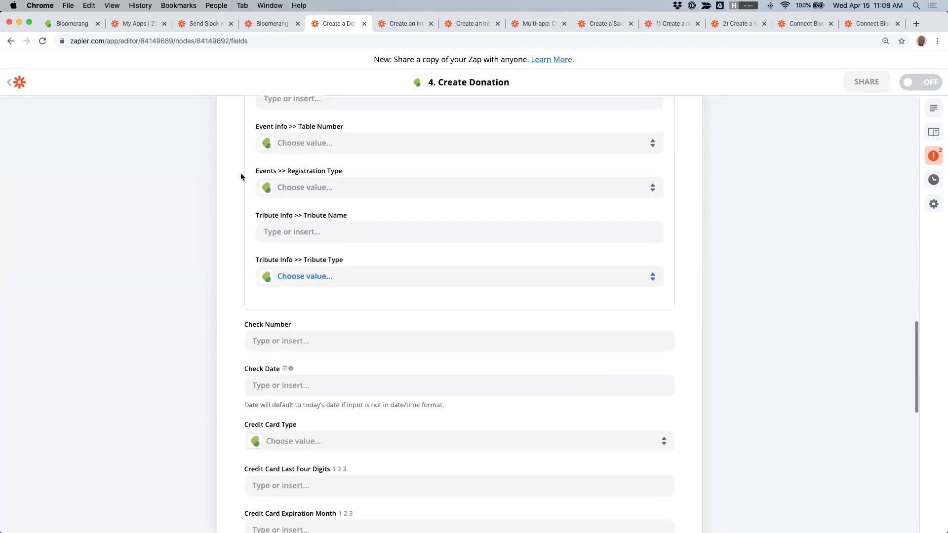
pyautogui.scroll(2, 316, 242)
pyautogui.click(361, 261)
pyautogui.click(196, 214)
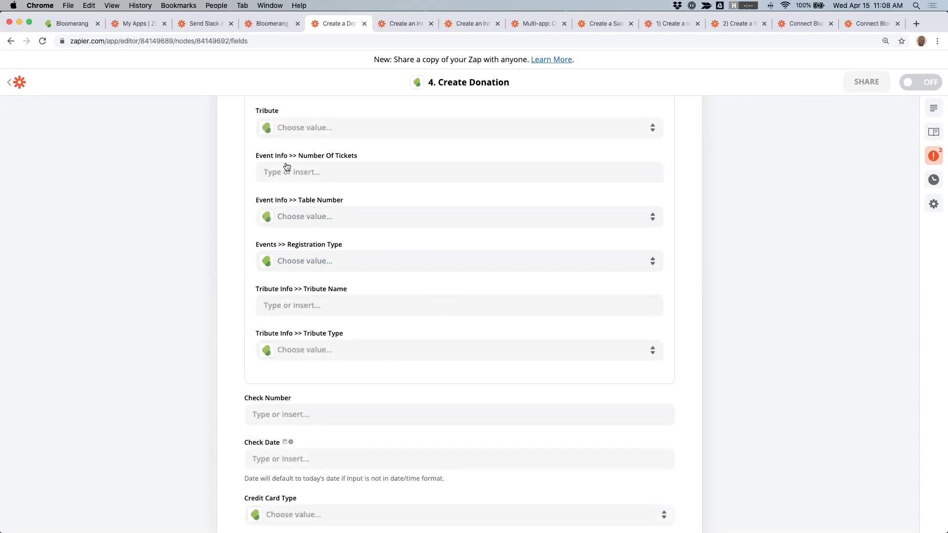
pyautogui.scroll(-5, 216, 207)
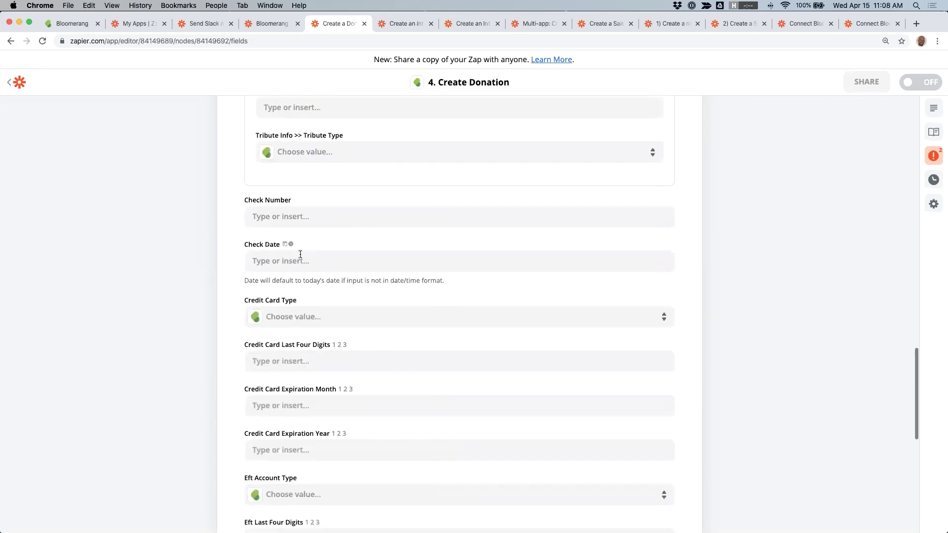
# Look over the remaining EFT and in-kind fields, switch to Bloomerang and start a new donation for the open constituent
pyautogui.scroll(-7, 300, 253)
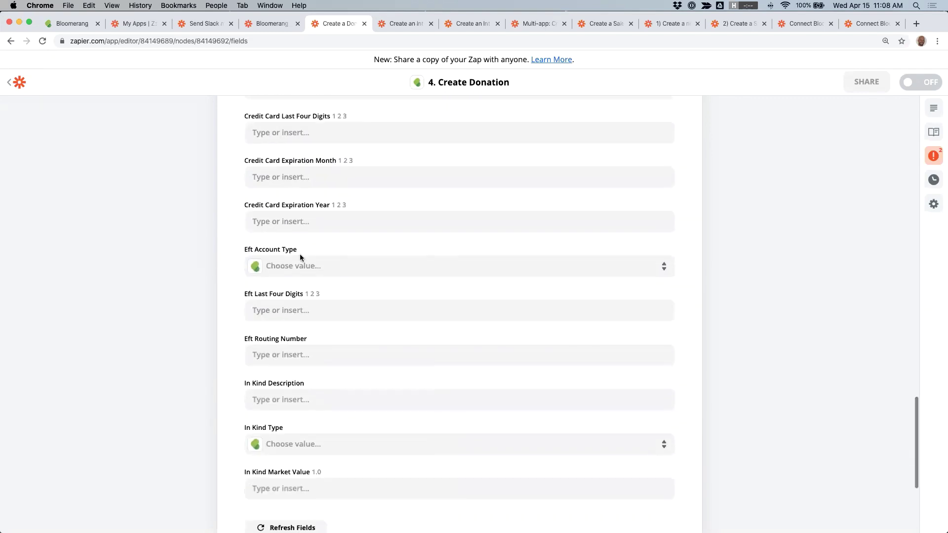
pyautogui.scroll(2, 276, 157)
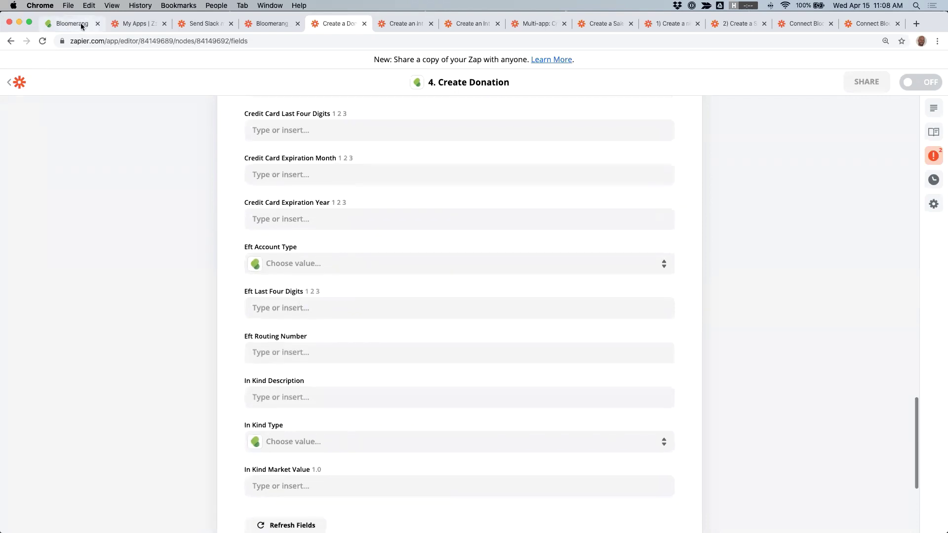
pyautogui.press('super+1')
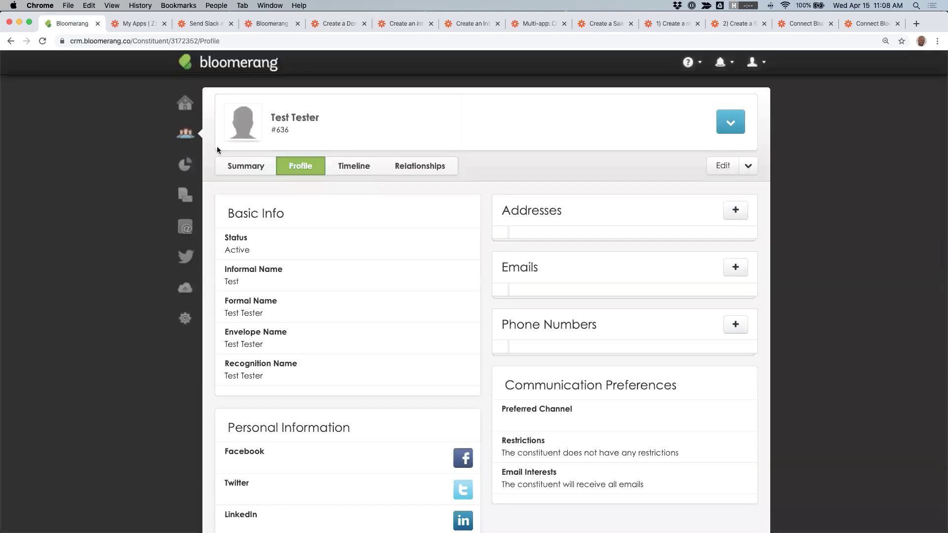
pyautogui.click(730, 123)
pyautogui.click(712, 170)
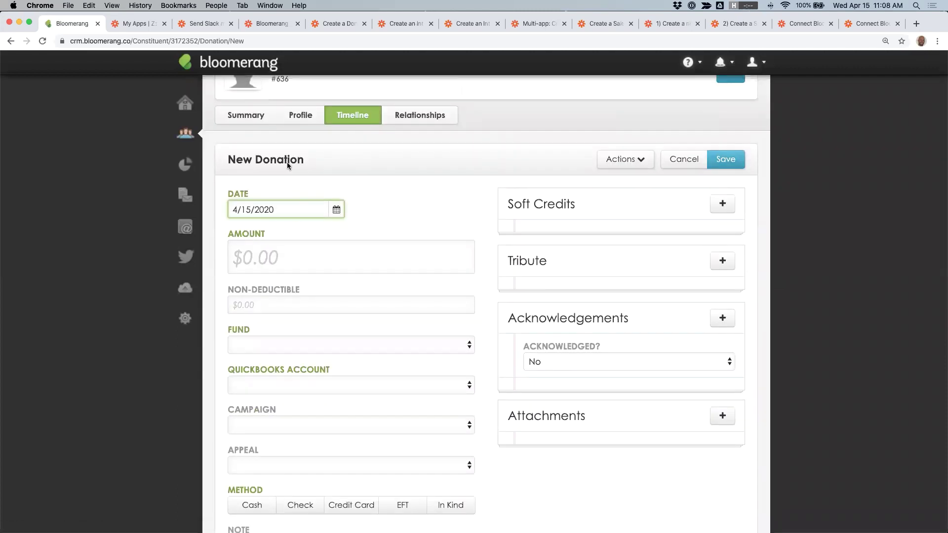
# Choose Credit Card as the new donation's method and compare the donation form's fields with those offered in the Zap
pyautogui.scroll(-3, 249, 210)
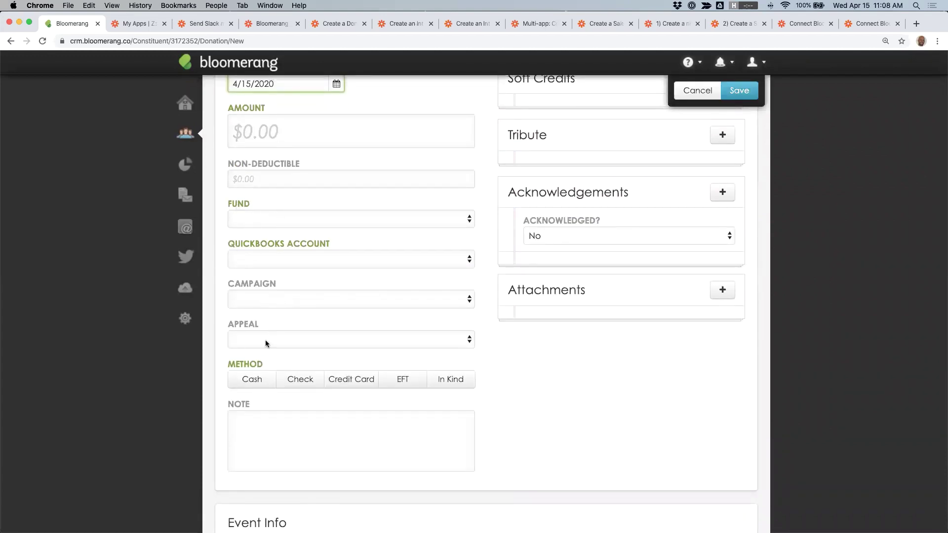
pyautogui.click(368, 380)
pyautogui.scroll(-2, 420, 306)
pyautogui.scroll(-1, 420, 304)
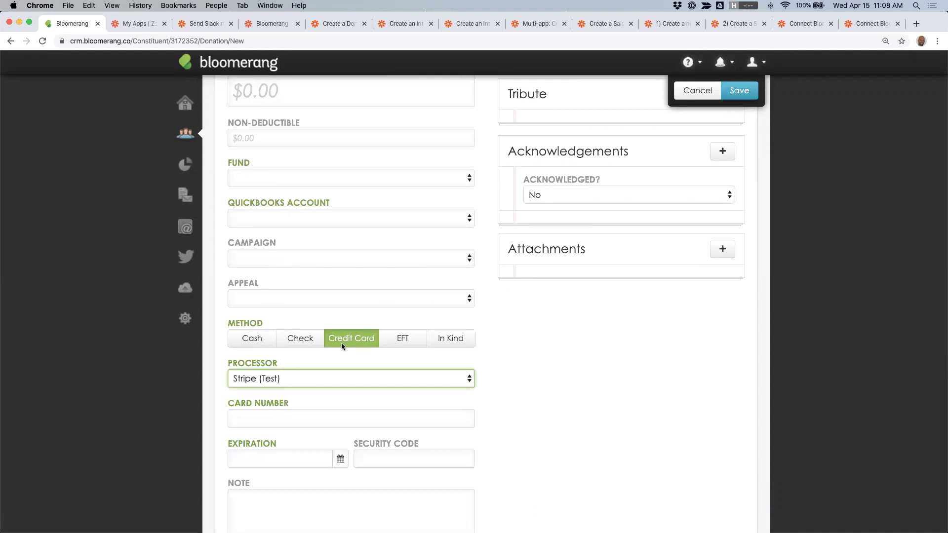
pyautogui.scroll(4, 623, 301)
pyautogui.scroll(4, 623, 302)
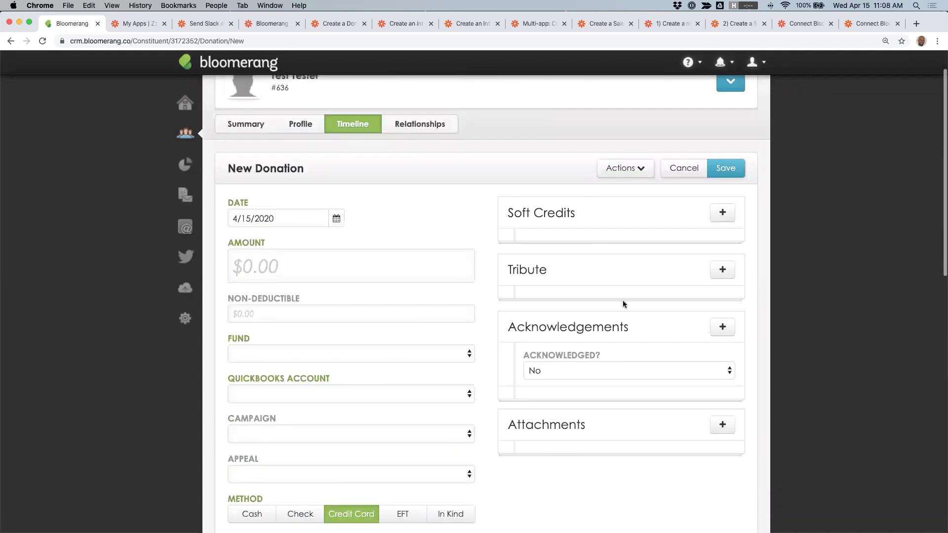
pyautogui.scroll(2, 623, 304)
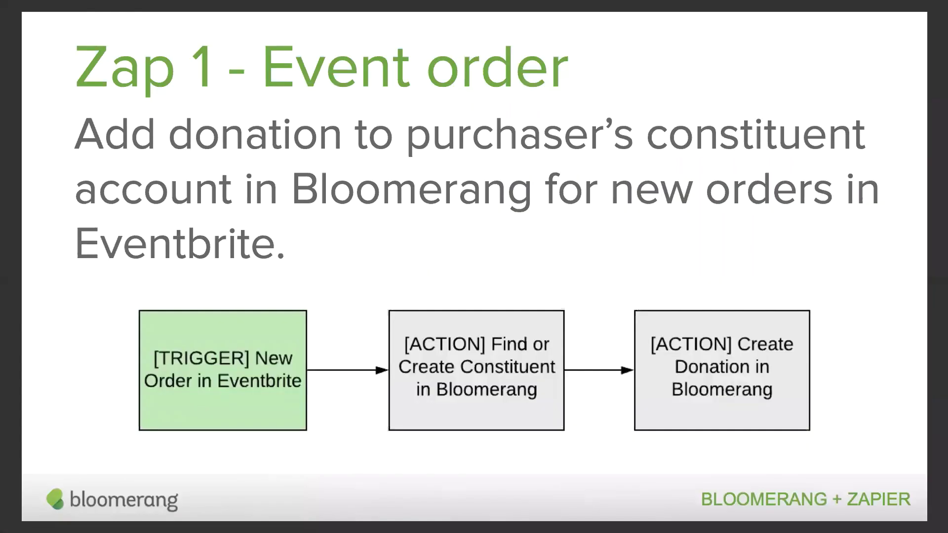
pyautogui.scroll(-2, 147, 287)
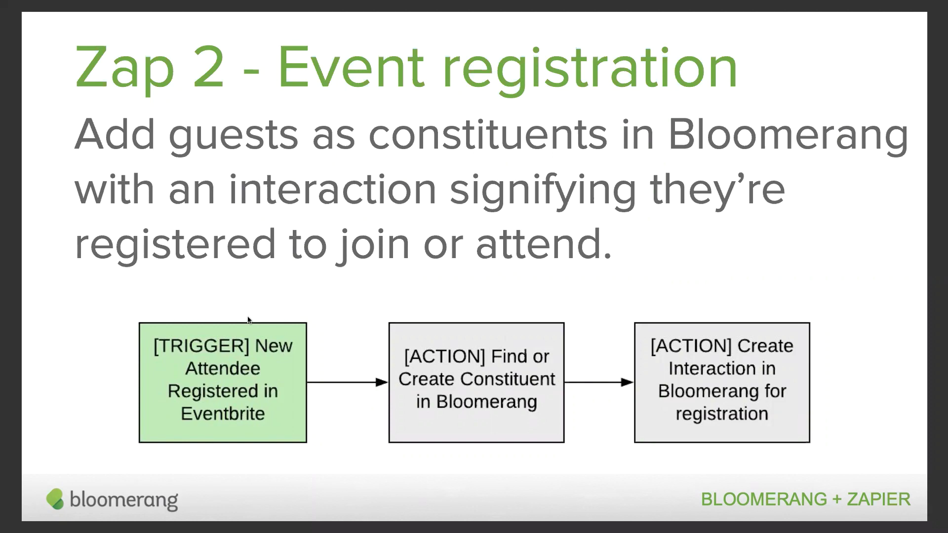
# Return to the browser and open Customize Interaction in step 3 of the Zap for new Eventbrite attendee registrations
pyautogui.hotkey('ctrl', 'Right')
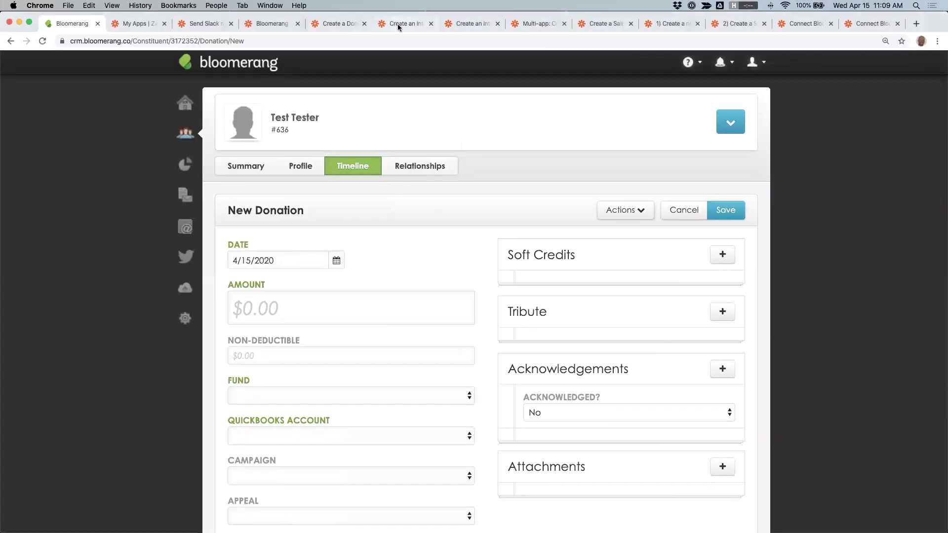
pyautogui.click(398, 24)
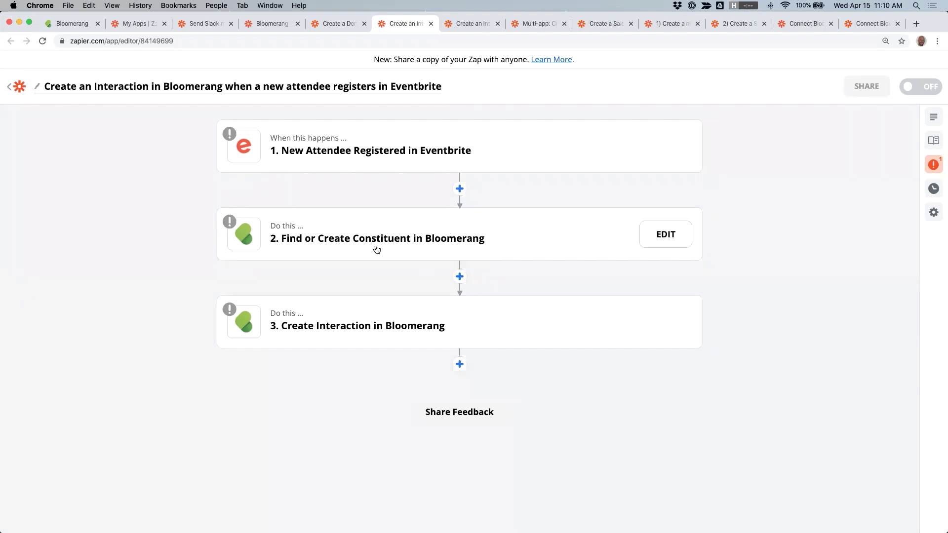
pyautogui.click(326, 333)
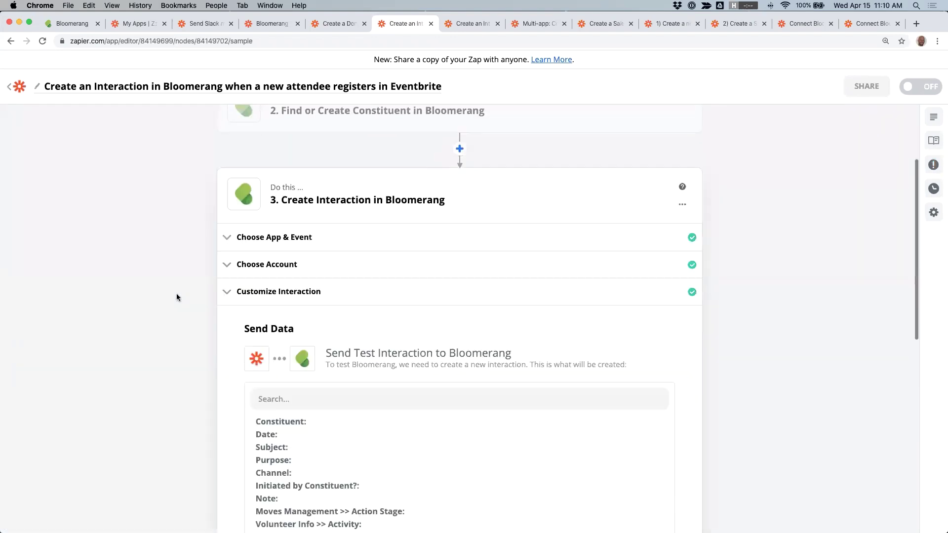
pyautogui.click(250, 241)
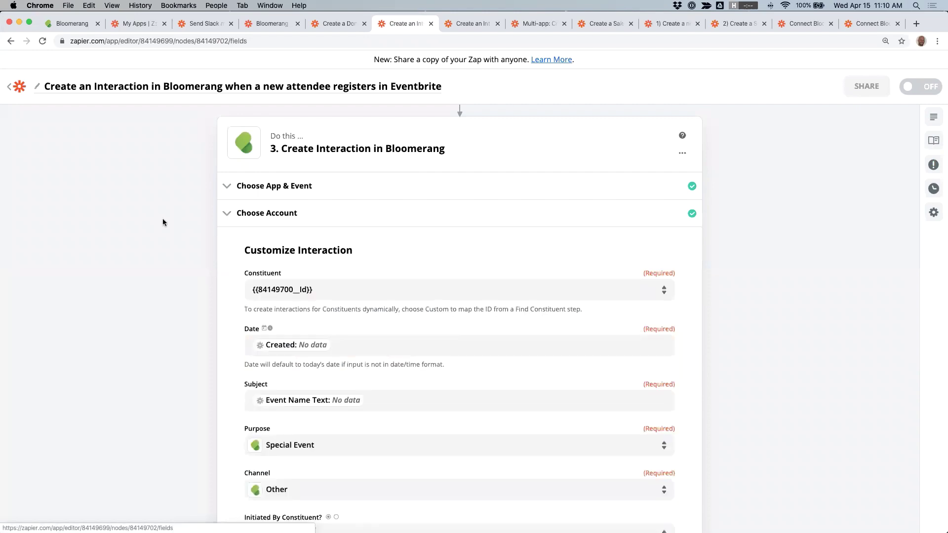
# Examine the Create Interaction step's constituent, date, subject, purpose, channel, note, volunteer and event management fields
pyautogui.scroll(-6, 163, 222)
pyautogui.scroll(3, 163, 223)
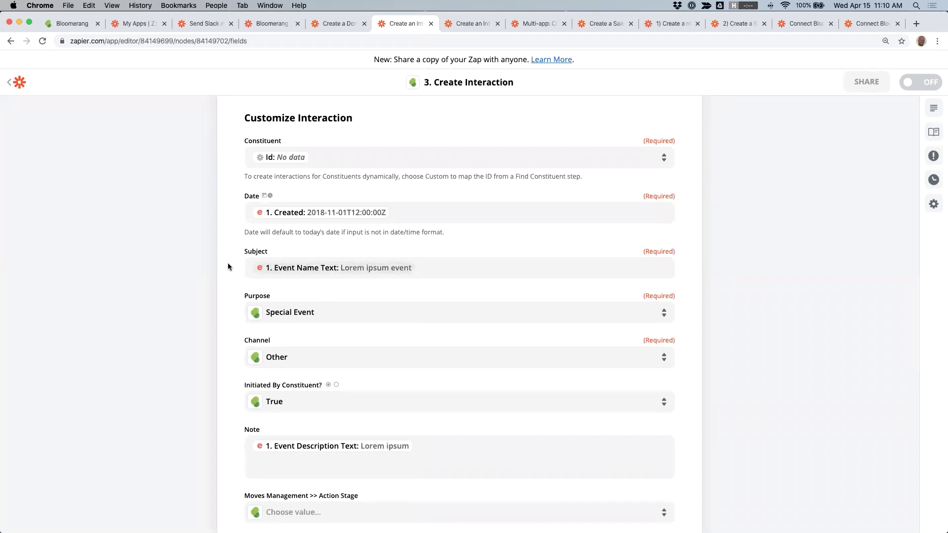
pyautogui.scroll(-1, 223, 266)
pyautogui.scroll(-3, 223, 267)
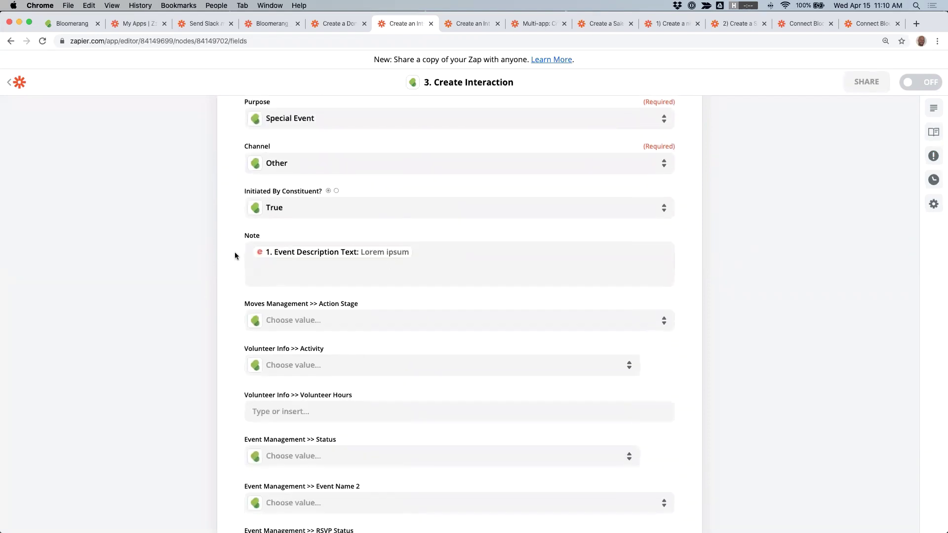
pyautogui.scroll(-5, 214, 252)
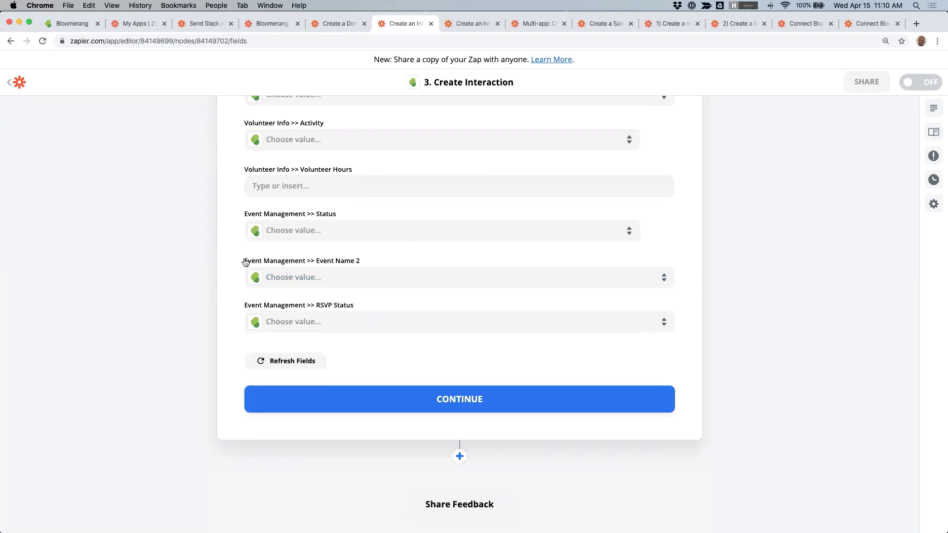
# Set the interaction's Event Management Status to Accepted
pyautogui.click(362, 279)
pyautogui.click(352, 230)
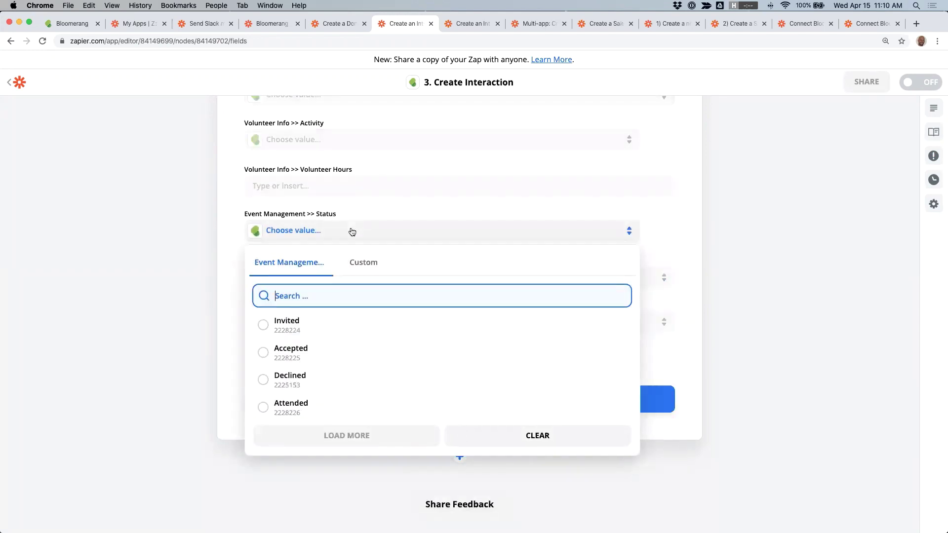
pyautogui.click(264, 353)
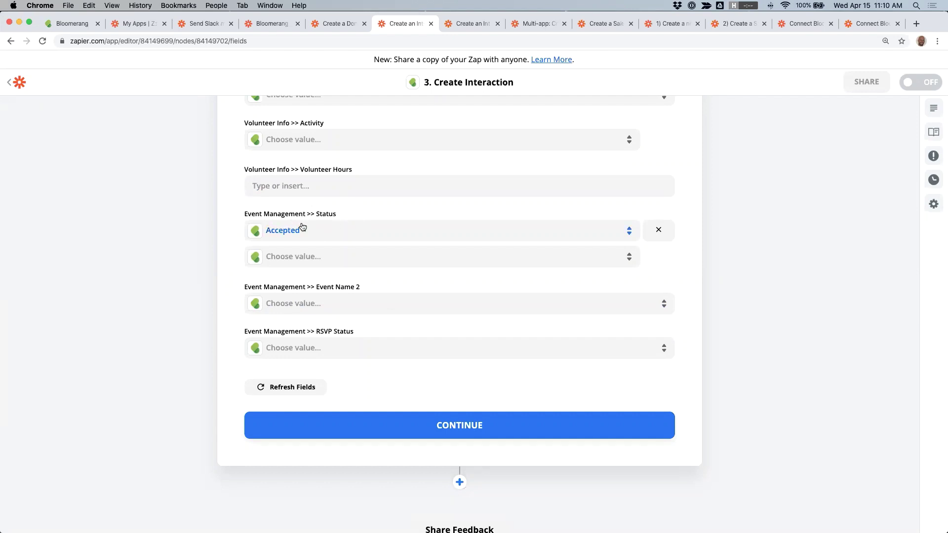
# Switch to Bloomerang, start a new interaction for the same constituent and bring up its Event Management section
pyautogui.click(95, 28)
pyautogui.scroll(-1, 496, 227)
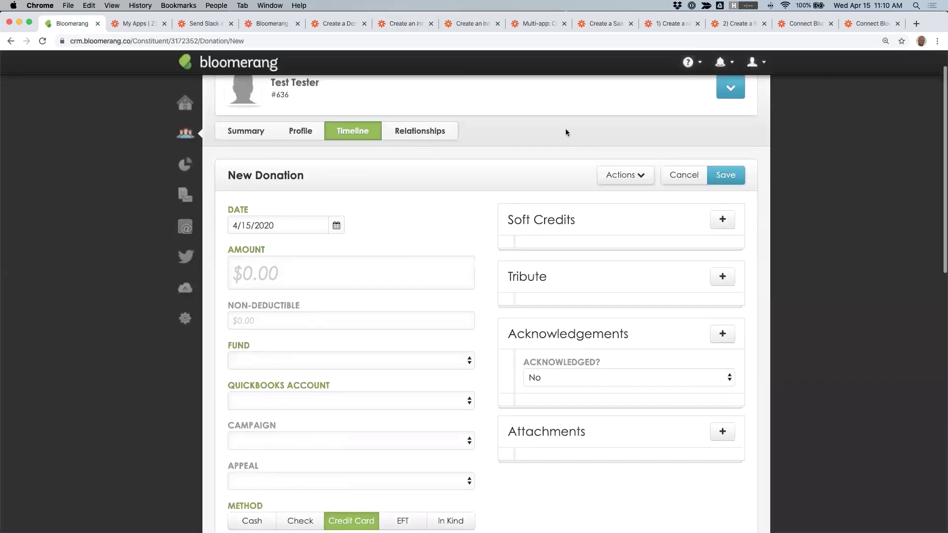
pyautogui.click(740, 96)
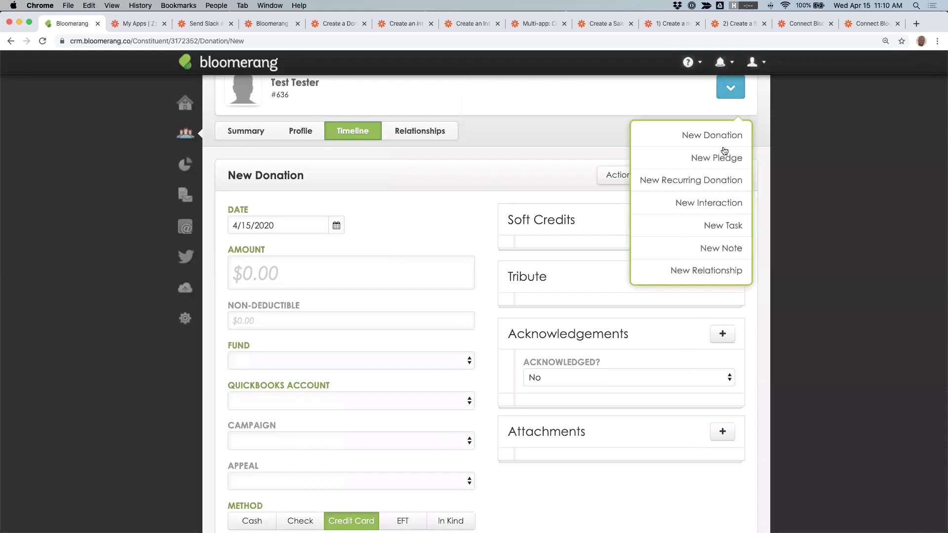
pyautogui.click(723, 203)
pyautogui.scroll(-10, 357, 210)
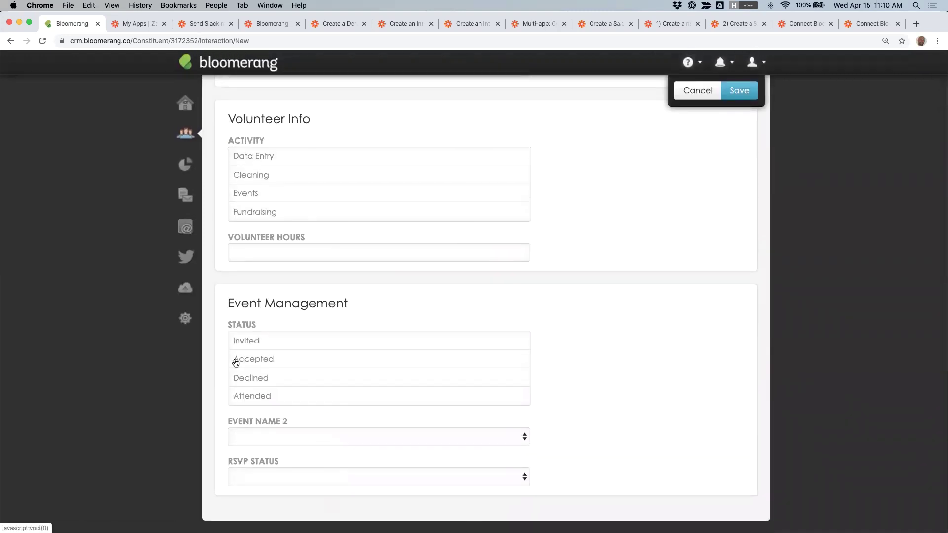
# Try out Accepted and Attended as the new interaction's Event Management status, clearing each one again
pyautogui.click(235, 360)
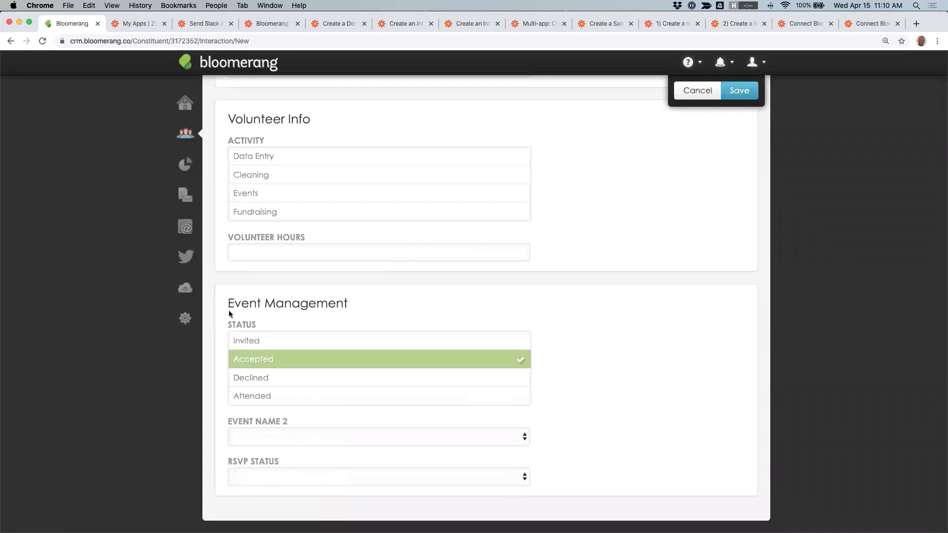
pyautogui.moveTo(227, 323); pyautogui.dragTo(279, 327)
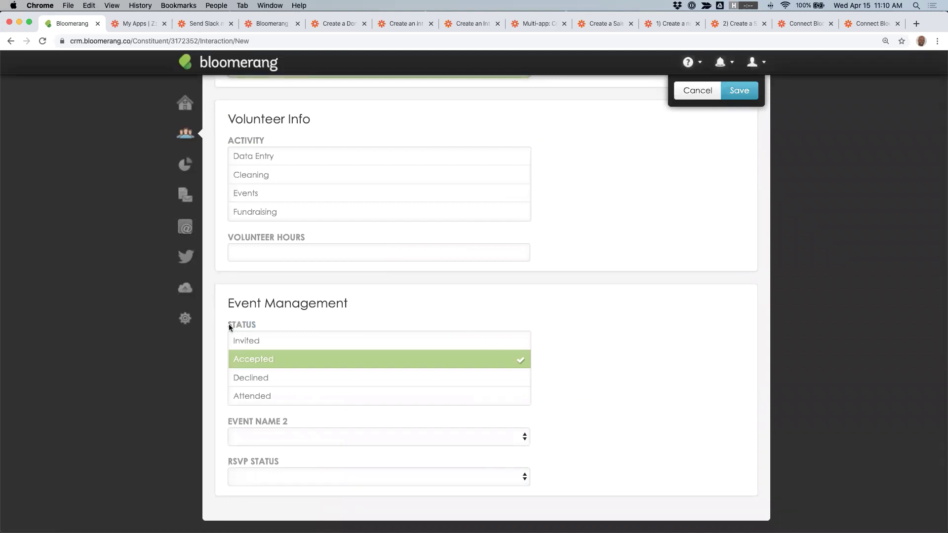
pyautogui.click(269, 360)
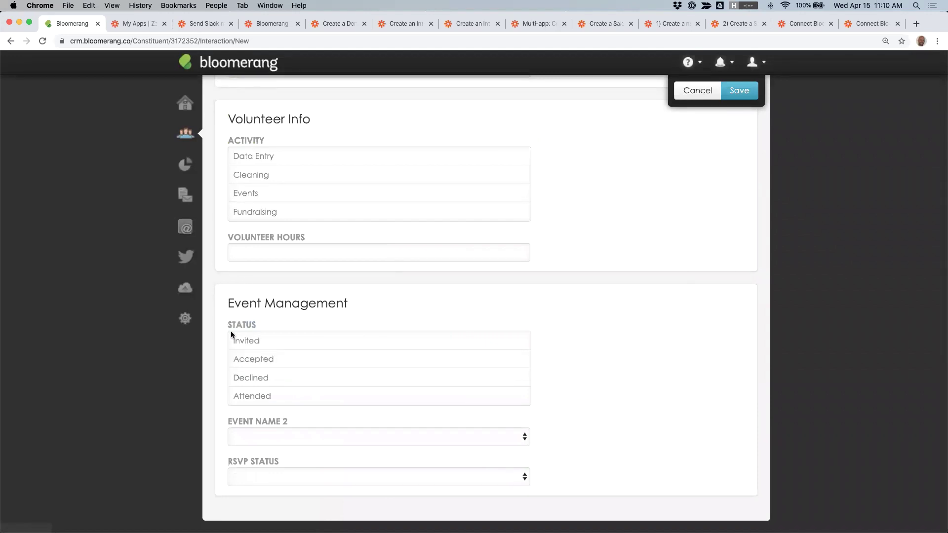
pyautogui.click(267, 361)
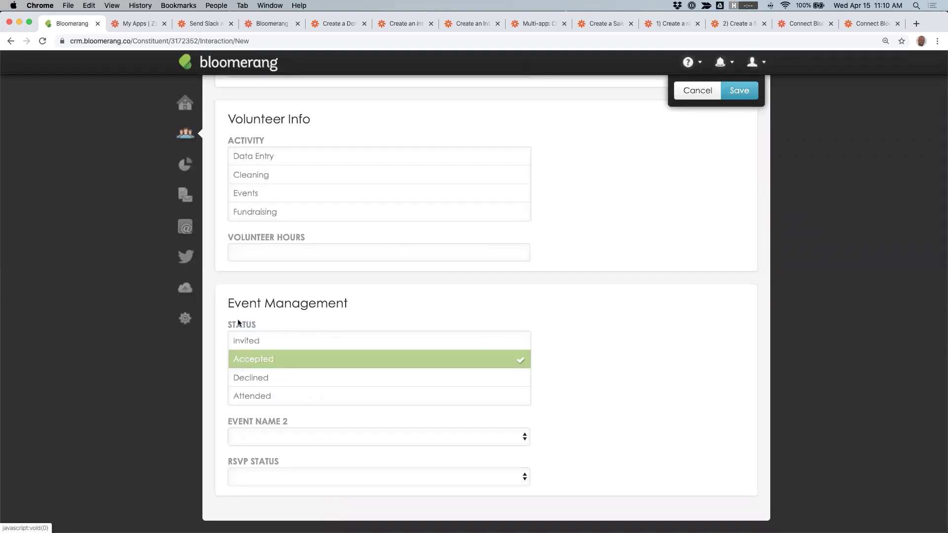
pyautogui.click(275, 364)
pyautogui.click(275, 395)
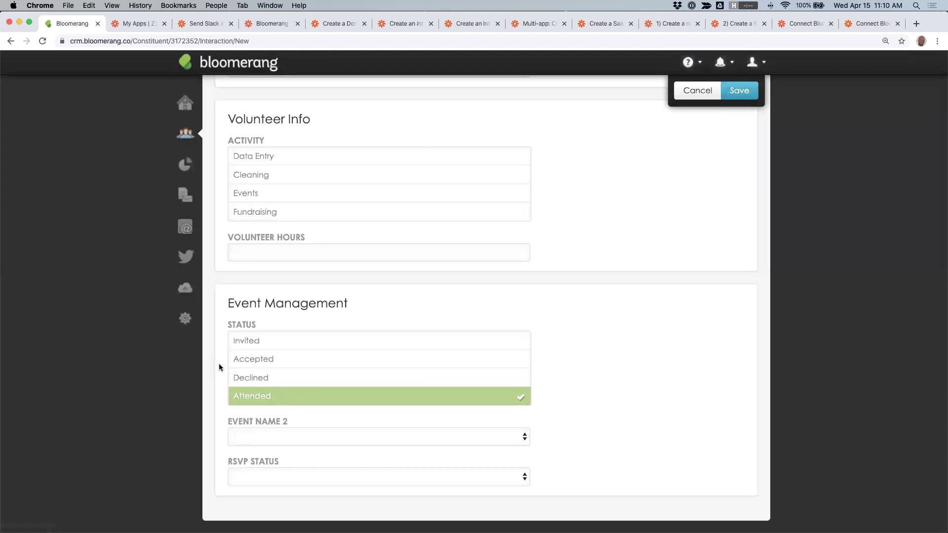
pyautogui.click(254, 396)
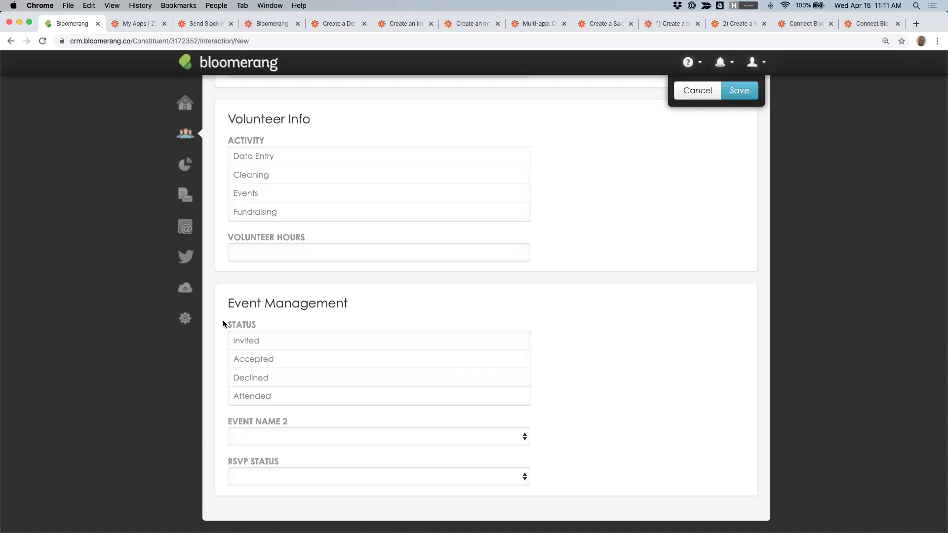
pyautogui.moveTo(228, 301); pyautogui.dragTo(351, 310)
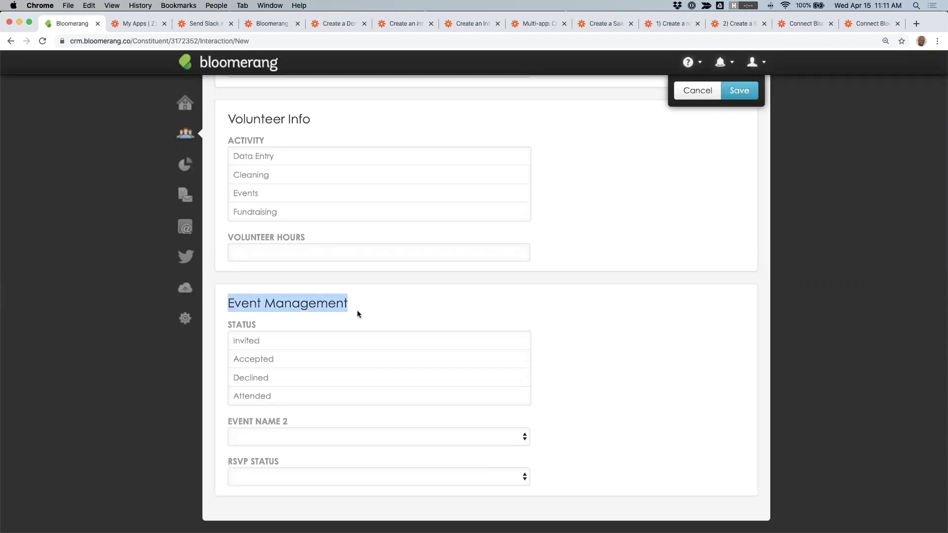
# Compare the triggers of the attendee check-in Zap and the attendee registration Zap, ending on the check-in Zap
pyautogui.click(457, 25)
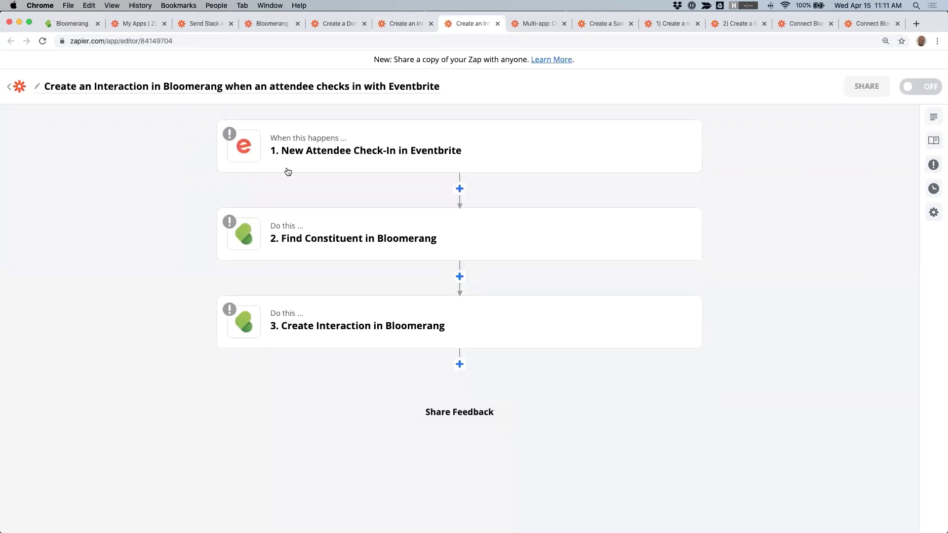
pyautogui.click(399, 26)
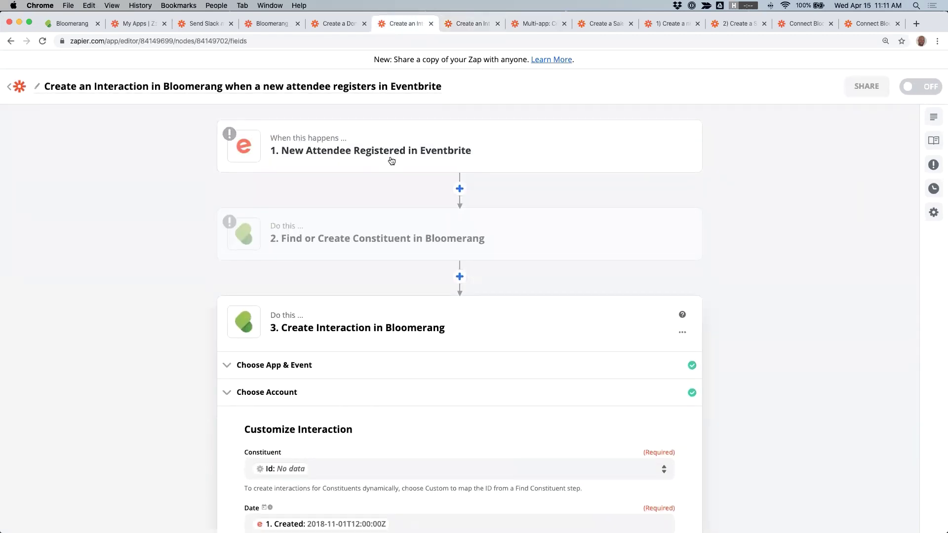
pyautogui.click(468, 23)
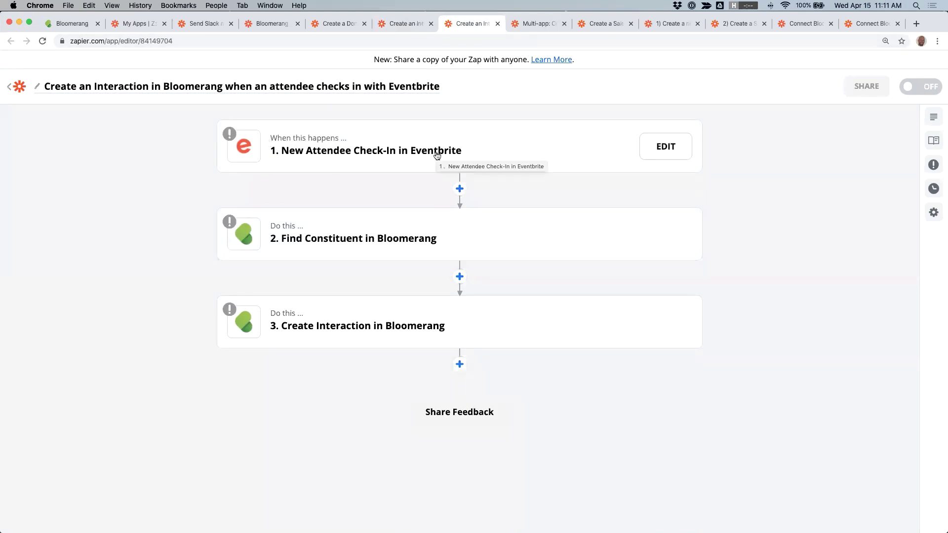
# Select the Bloomerang account for the check-in Zap's Create Interaction step and continue to its Customize Interaction fields
pyautogui.click(350, 329)
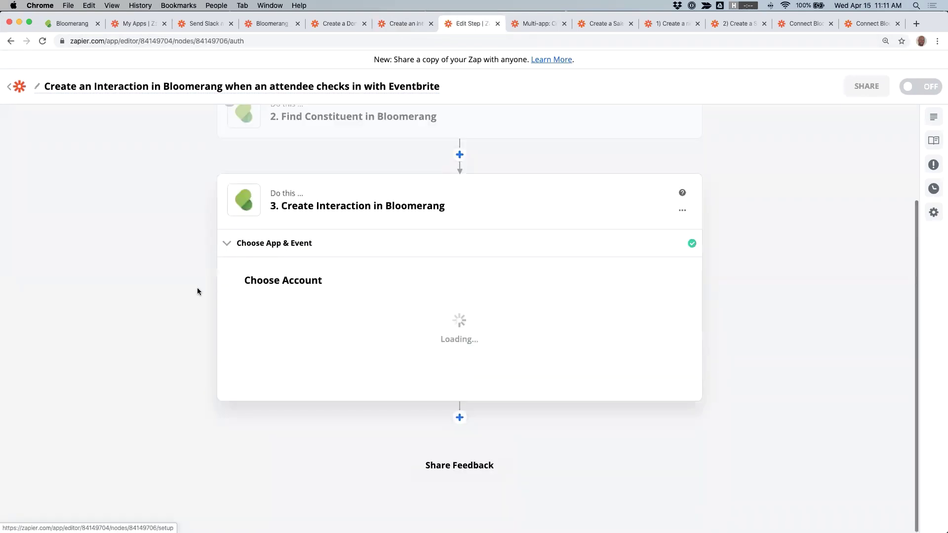
pyautogui.click(388, 319)
pyautogui.click(336, 343)
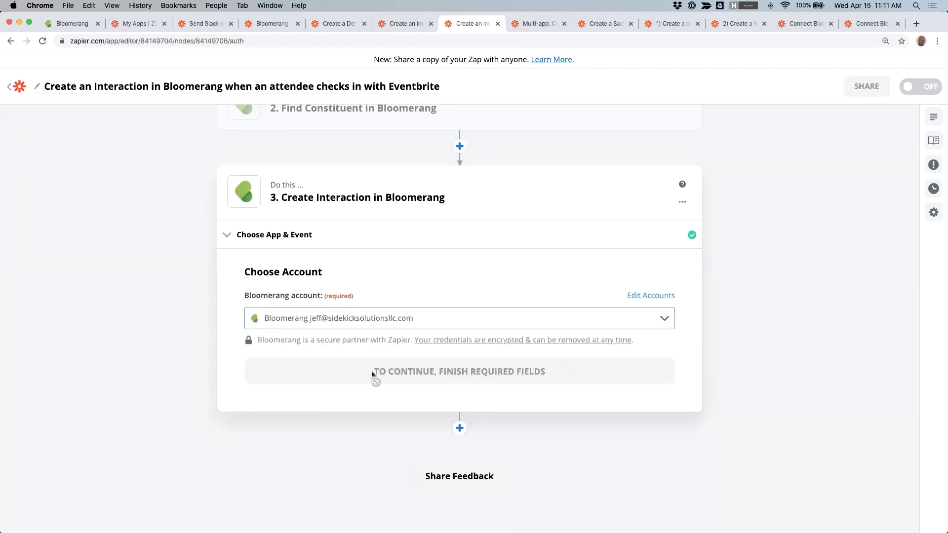
pyautogui.click(364, 375)
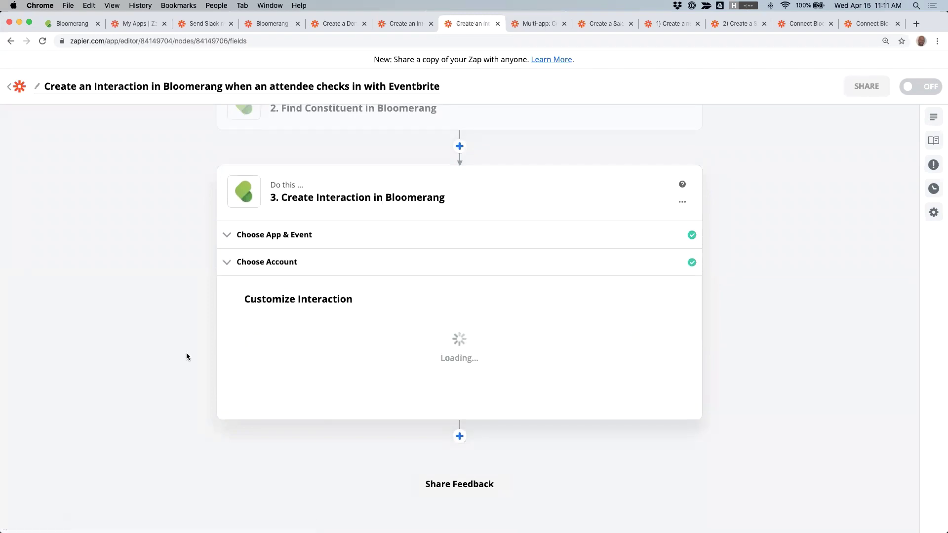
pyautogui.scroll(-5, 186, 356)
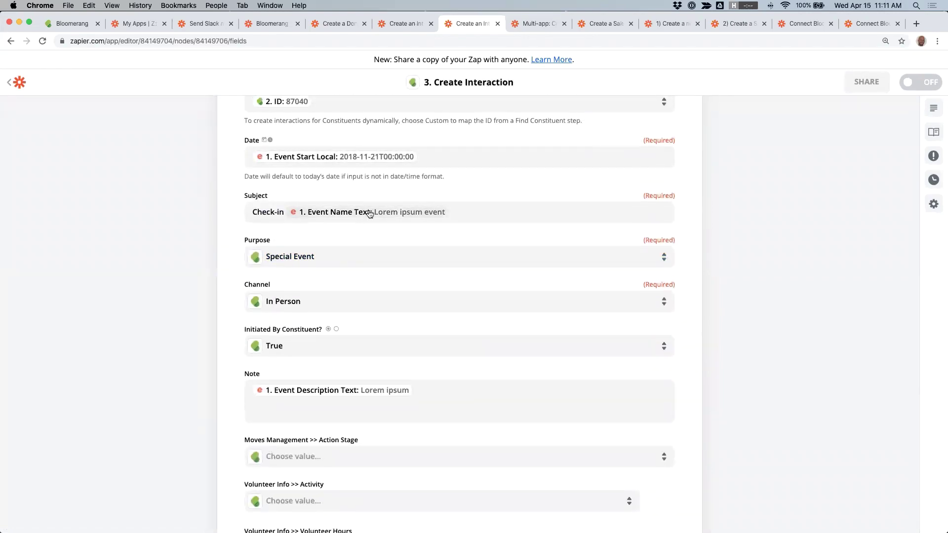
# Set the check-in interaction's Event Management Status to Attended and switch back to the new interaction form in Bloomerang
pyautogui.scroll(-1, 370, 213)
pyautogui.scroll(-8, 349, 338)
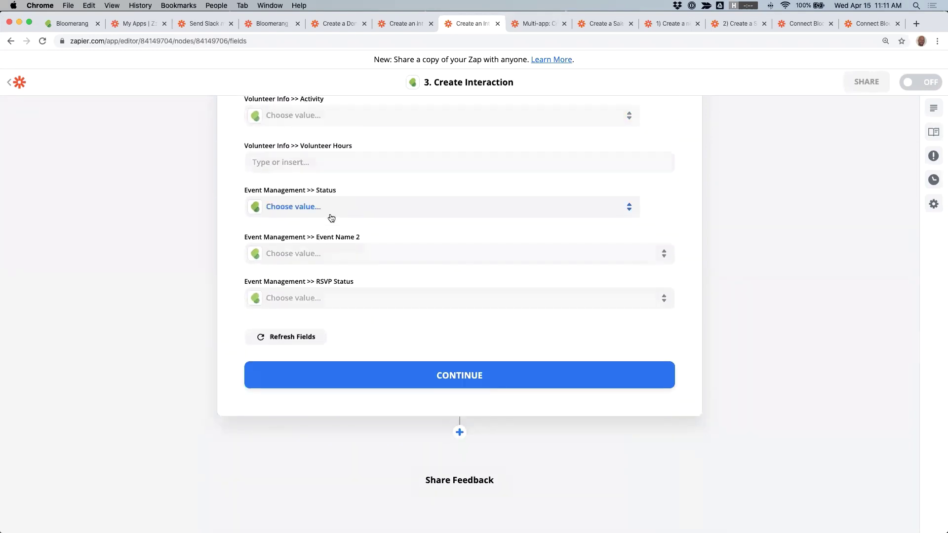
pyautogui.click(331, 207)
pyautogui.click(286, 385)
pyautogui.click(190, 275)
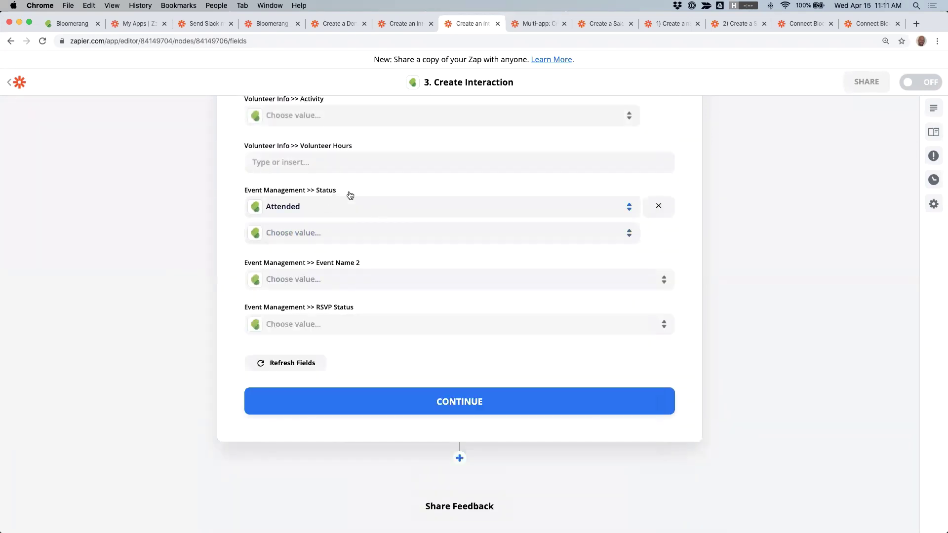
pyautogui.click(81, 23)
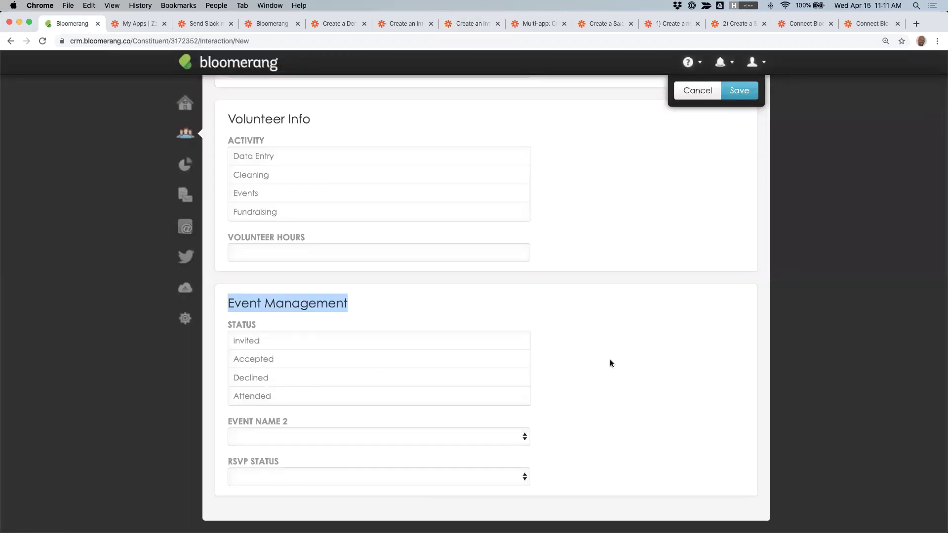
pyautogui.hotkey('ctrl', 'Left')
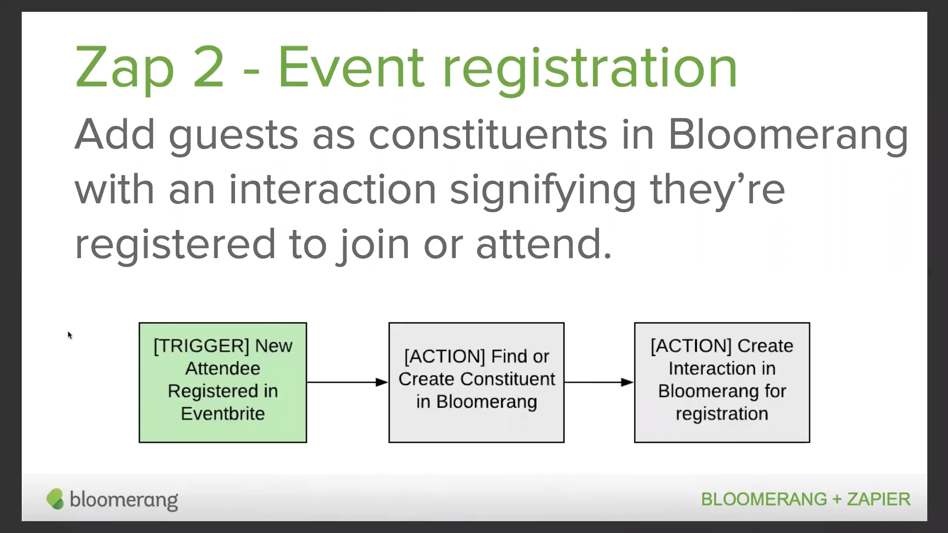
pyautogui.press('Right')
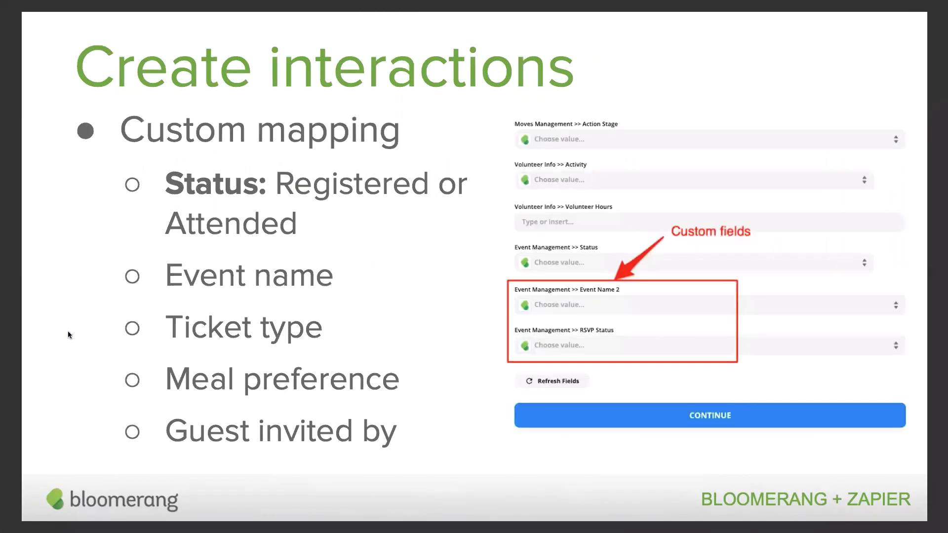
pyautogui.press('Right')
pyautogui.press('Right')
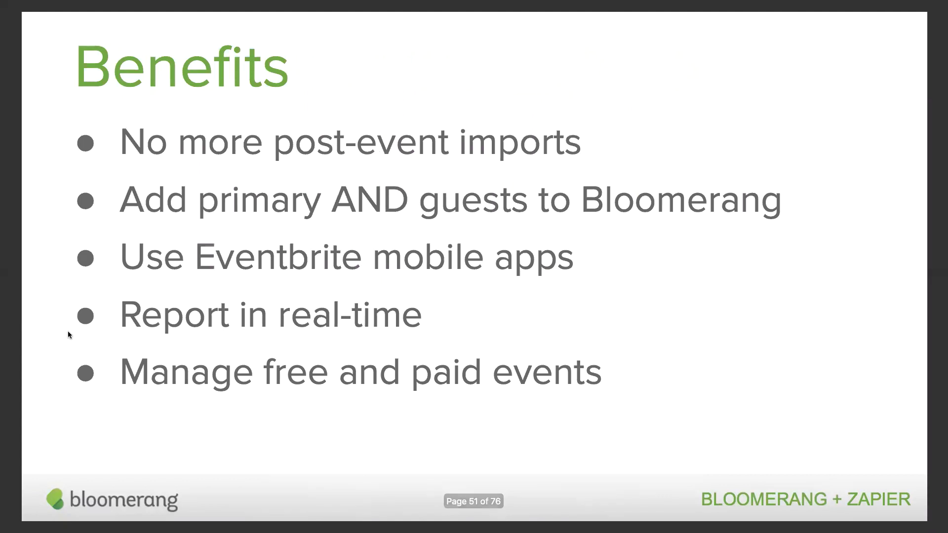